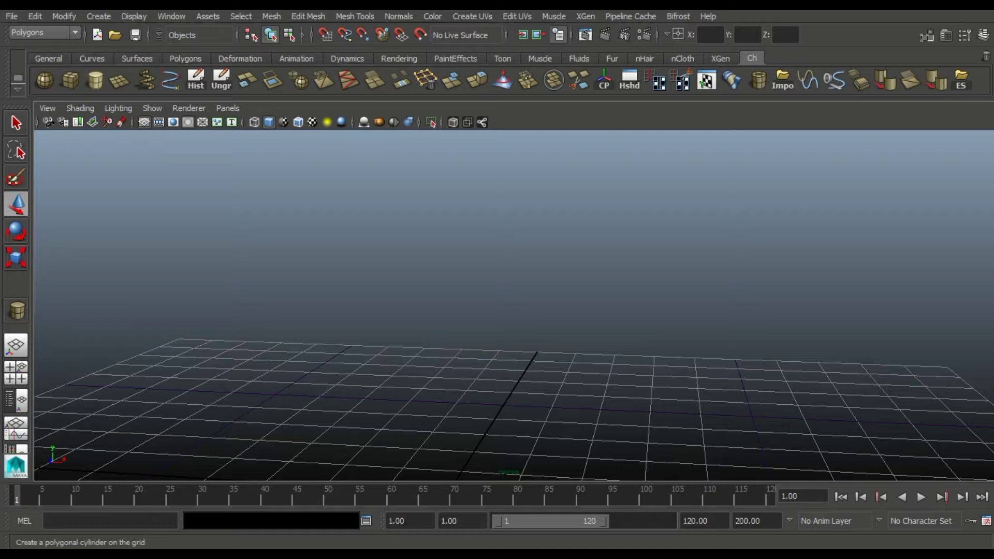
- Draw a polygon cylinder on the grid with the Cylinder shelf tool
left_click(95, 80)
mouse_move(497, 259)
left_mouse_down("alt")
mouse_move(497, 300)
mouse_move(497, 279)
left_mouse_up("alt")
left_click_drag(508, 388, 559, 388)
left_click_drag(559, 388, 559, 310)
mouse_move(497, 279)
middle_mouse_down("alt")
mouse_move(456, 269)
mouse_move(456, 244)
middle_mouse_up("alt")
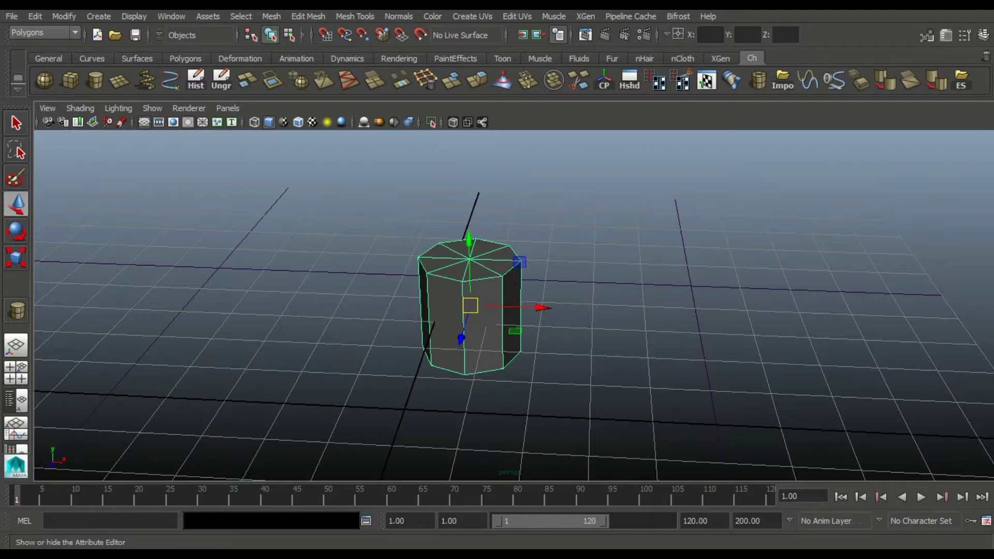
- Set the cylinder's Subdivisions Height to 8, then switch to edge selection
left_click(946, 35)
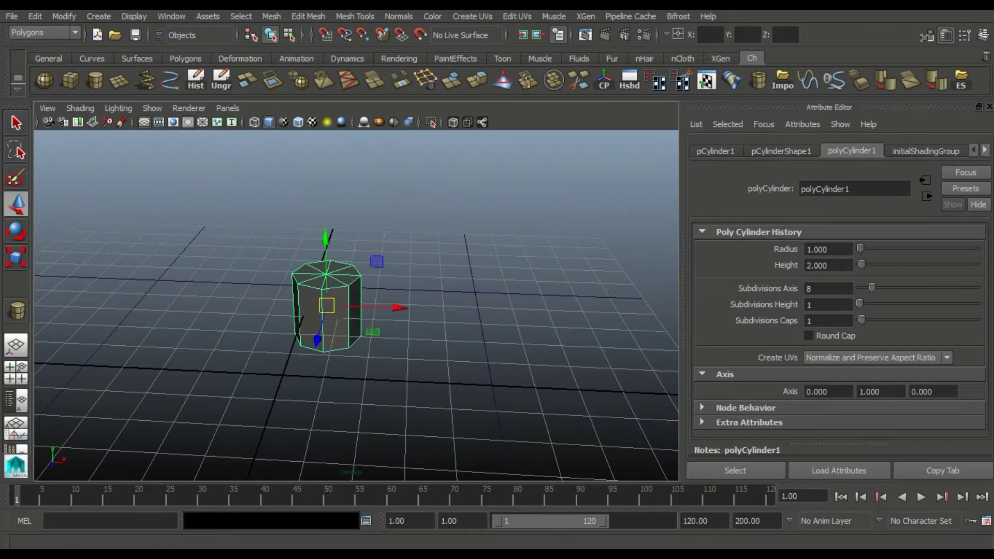
left_click_drag(871, 304, 875, 304)
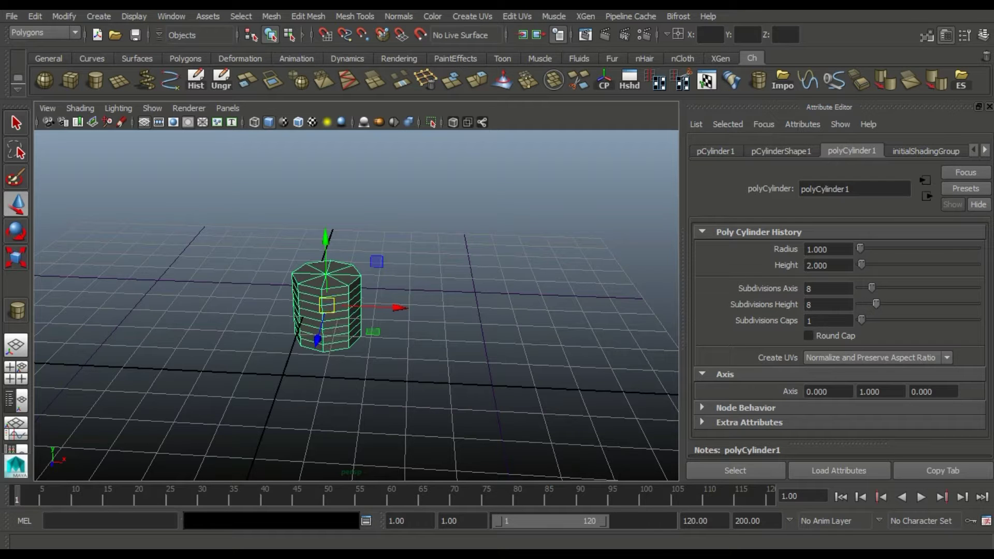
scroll(357, 306, "up", 2)
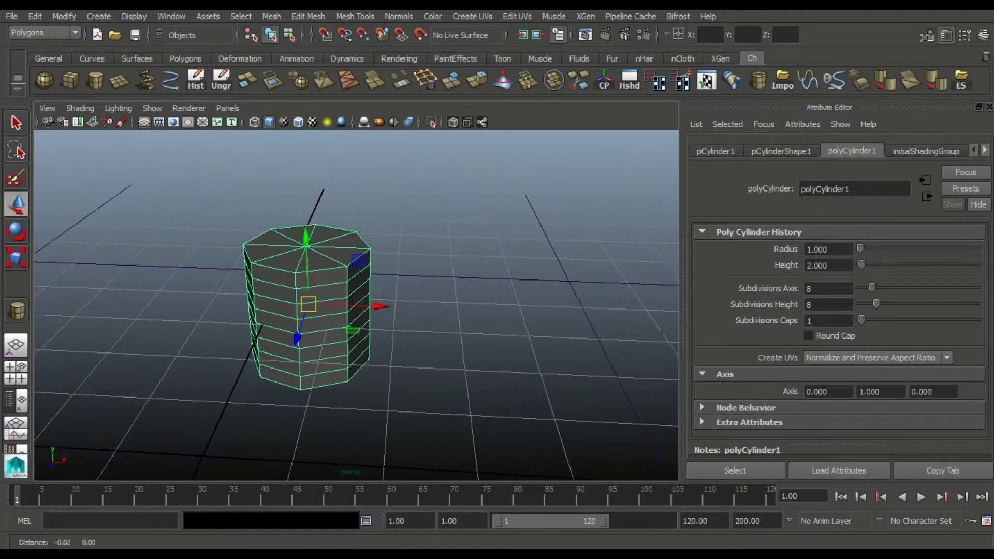
scroll(357, 306, "up", 2)
scroll(356, 306, "up", 1)
scroll(356, 305, "up", 1)
scroll(357, 306, "up", 1)
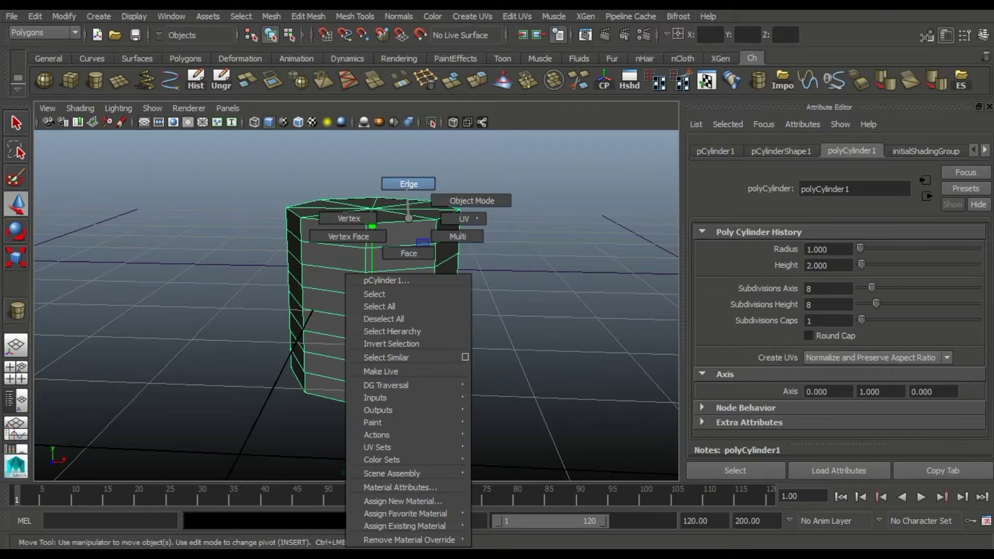
right_click_drag(408, 216, 406, 182)
left_click(399, 208)
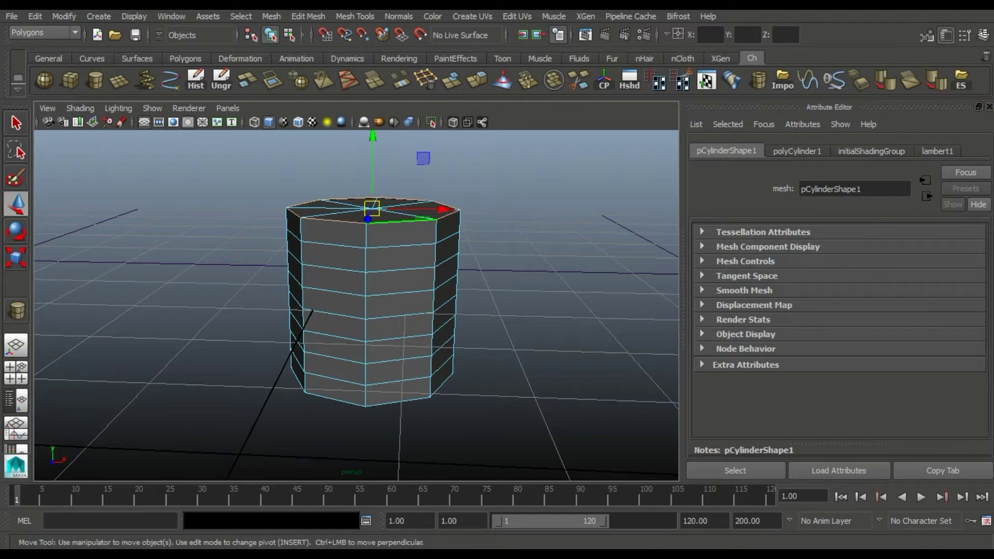
- Select four alternating horizontal edge loops, from the middle down to the bottom
double_click(398, 267, "shift")
double_click(399, 314, "shift")
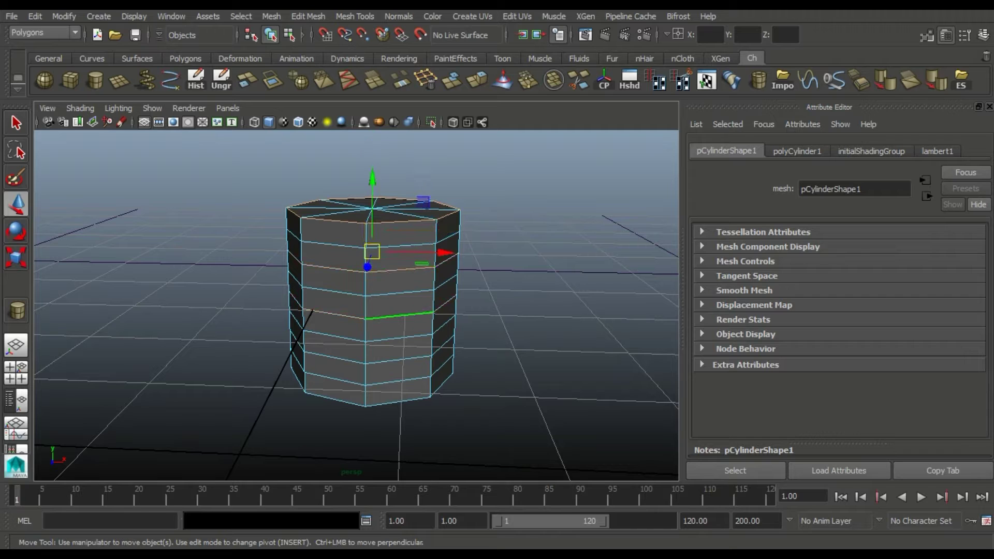
double_click(399, 357, "shift")
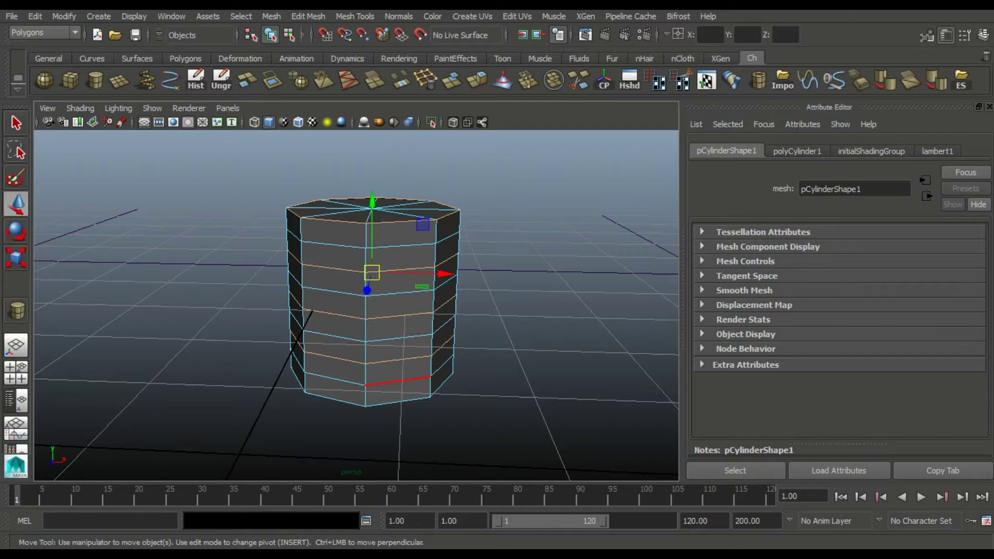
double_click(398, 402, "shift")
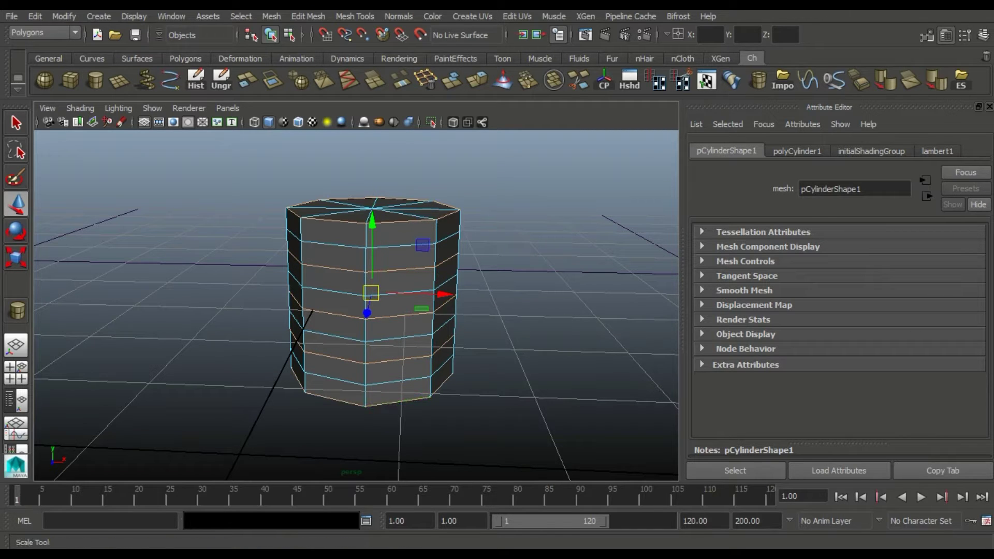
- Scale the selected edge loops inward to pinch the cylinder into tiers
key("r")
left_click_drag(363, 259, 362, 290, "alt")
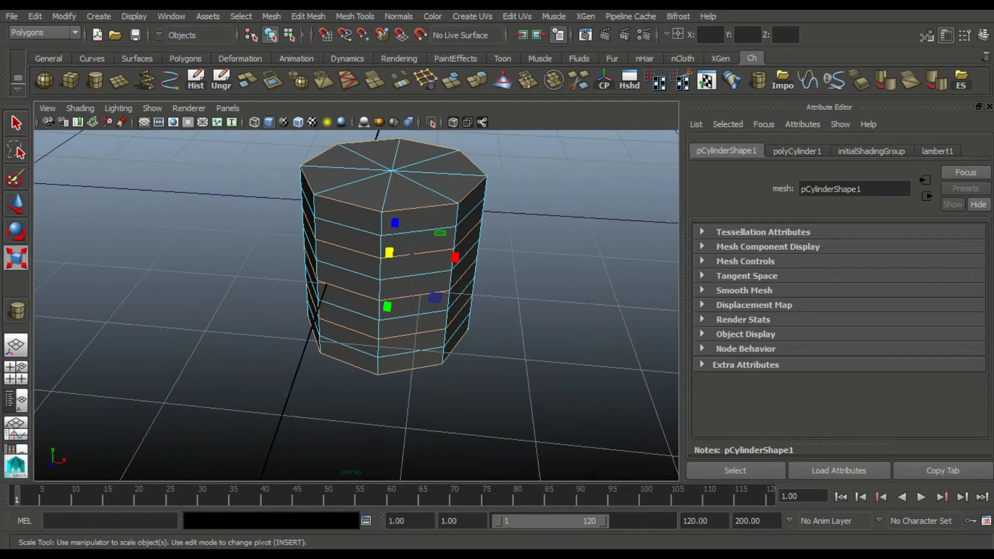
left_click_drag(389, 252, 407, 252)
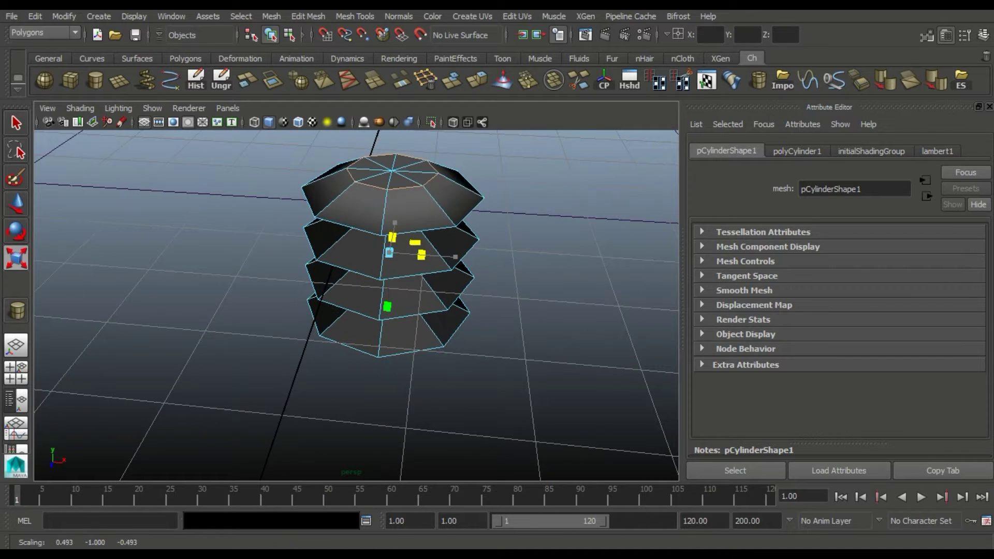
left_click_drag(407, 252, 404, 228)
middle_click_drag(404, 228, 404, 229, "alt")
left_click_drag(403, 230, 403, 274, "alt")
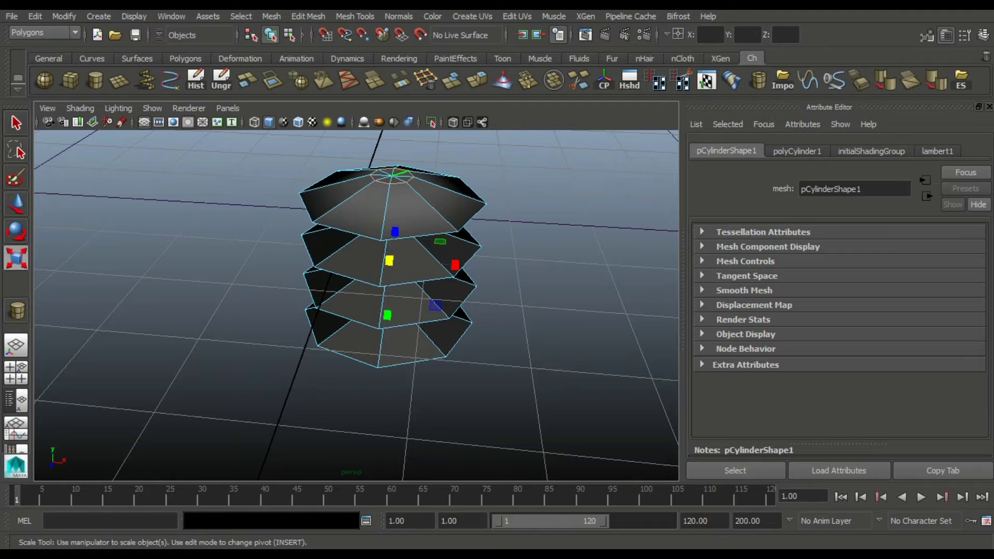
key("w")
left_click_drag(403, 275, 403, 233, "alt")
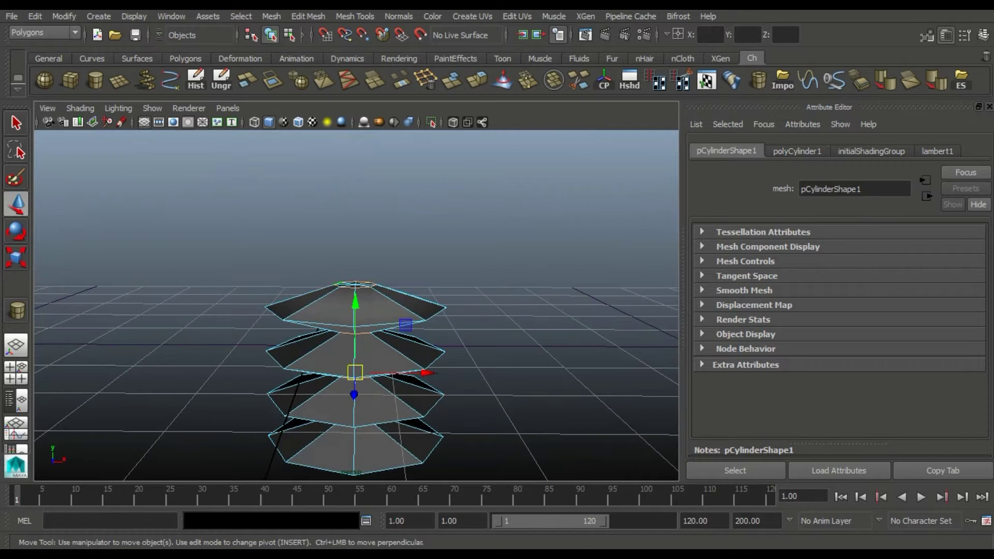
- Pull the top tier upward so it stretches into a cone
mouse_move(355, 331)
left_mouse_down()
mouse_move(355, 243)
mouse_move(403, 240)
mouse_move(403, 280)
left_mouse_up()
left_click_drag(358, 306, 357, 321, "alt")
middle_click_drag(357, 305, 357, 218, "alt")
left_click_drag(357, 306, 358, 248, "alt")
scroll(357, 305, "up", 2)
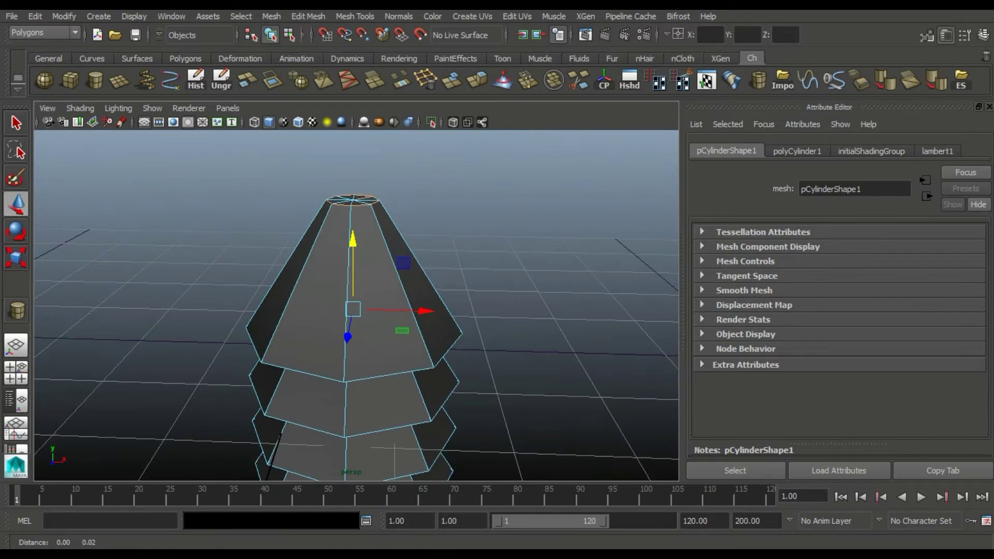
scroll(357, 305, "up", 2)
- Raise the top centre vertex into a sharp peak, then return to object mode and deselect
right_click_drag(357, 233, 317, 233)
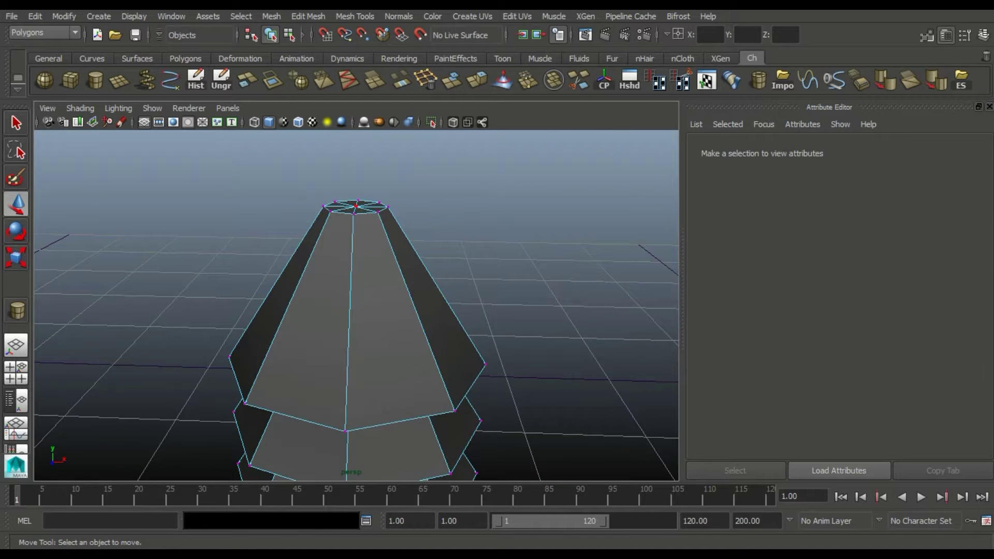
left_click(356, 206)
mouse_move(357, 305)
left_mouse_down("alt")
mouse_move(358, 331)
mouse_move(358, 311)
left_mouse_up("alt")
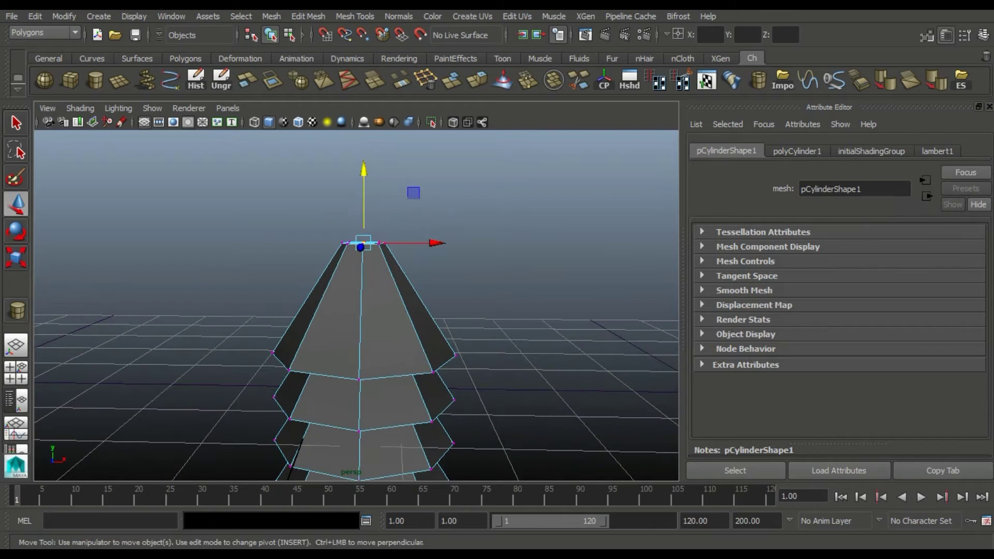
left_click_drag(363, 207, 364, 172)
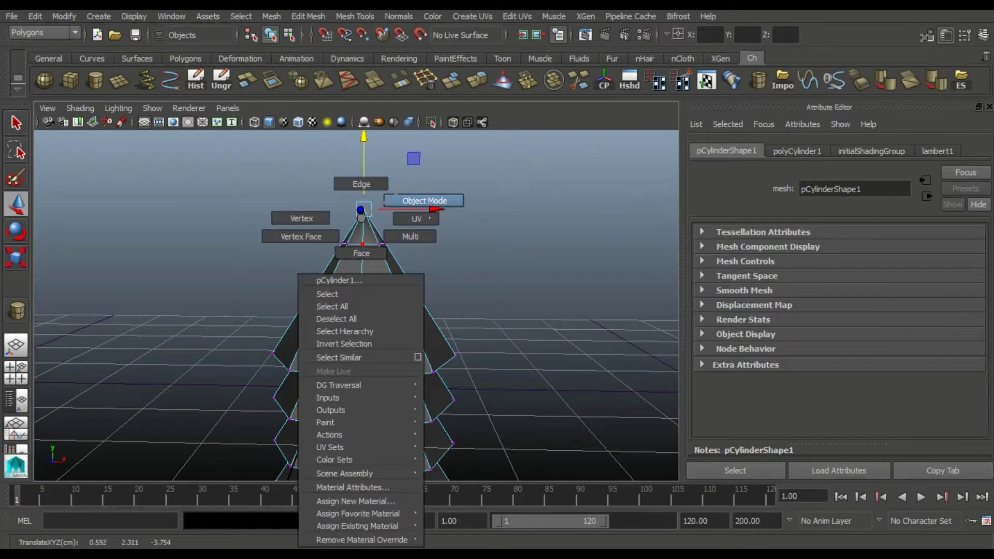
right_click_drag(361, 210, 422, 199)
left_click_drag(362, 290, 373, 269, "alt")
left_click_drag(362, 311, 362, 269, "alt")
left_click(336, 311)
right_click_drag(355, 228, 357, 186)
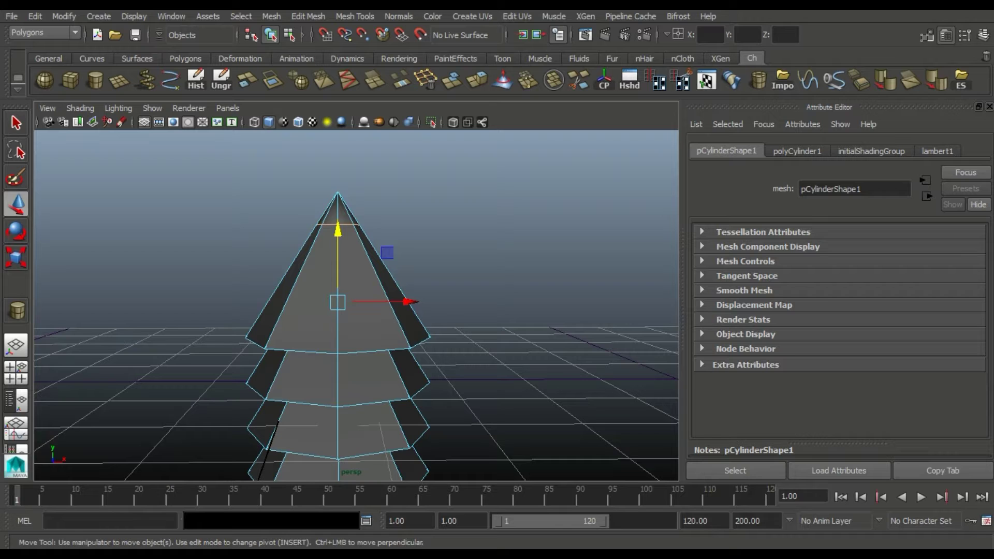
key("Escape")
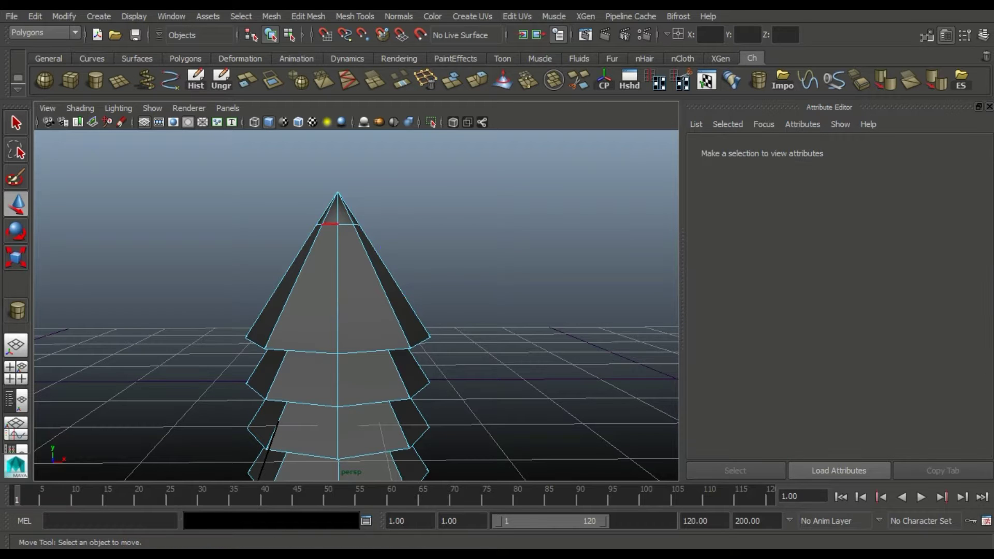
- Delete the extra edge ring near the tip and hide the Attribute Editor
left_click(330, 224)
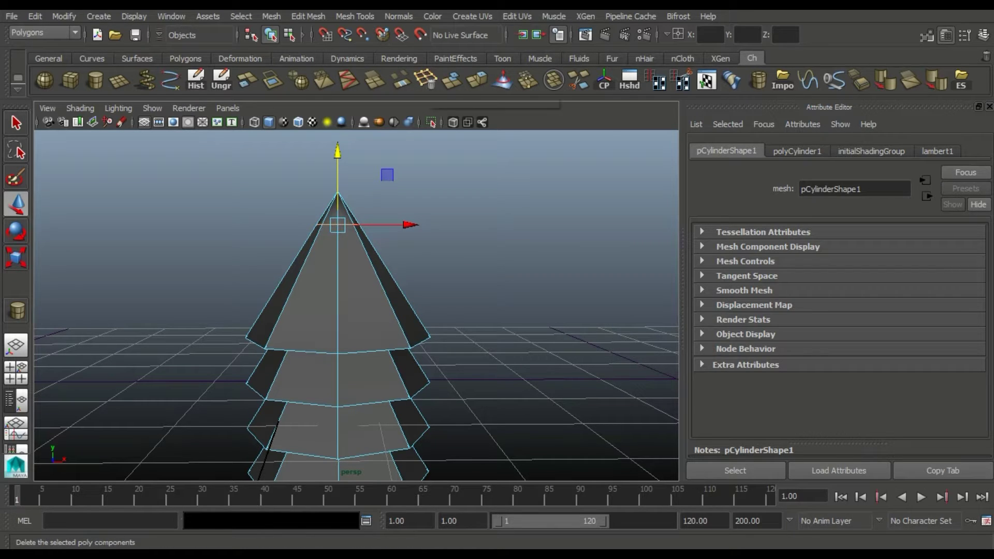
left_click(425, 78)
right_click_drag(326, 218, 368, 201)
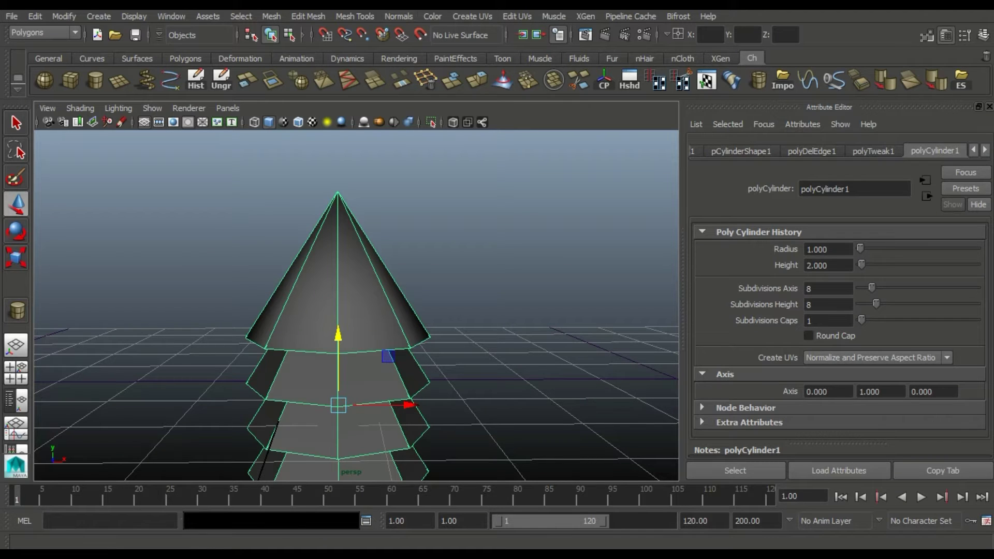
key("ctrl+a")
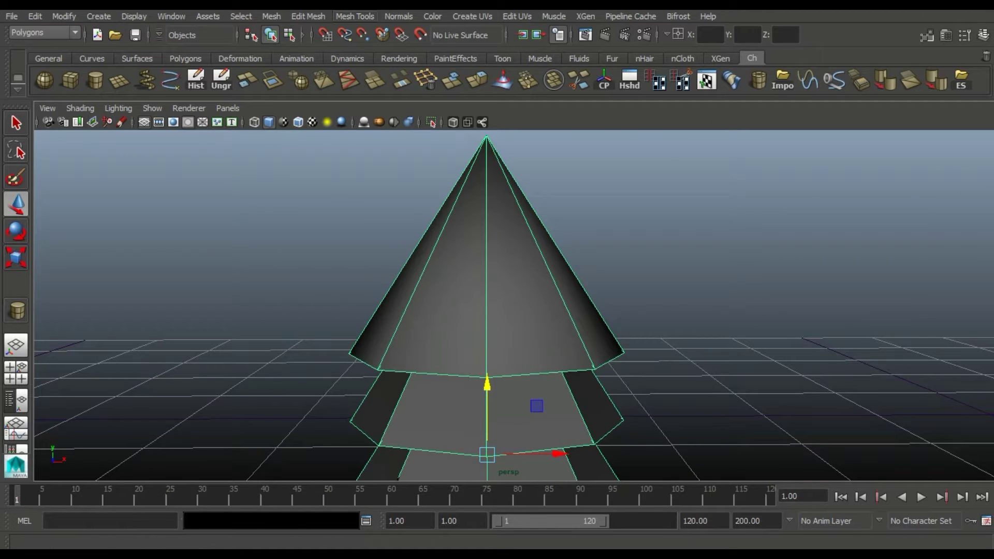
- Apply Normals > Harden Edge for flat, faceted shading
left_click(399, 16)
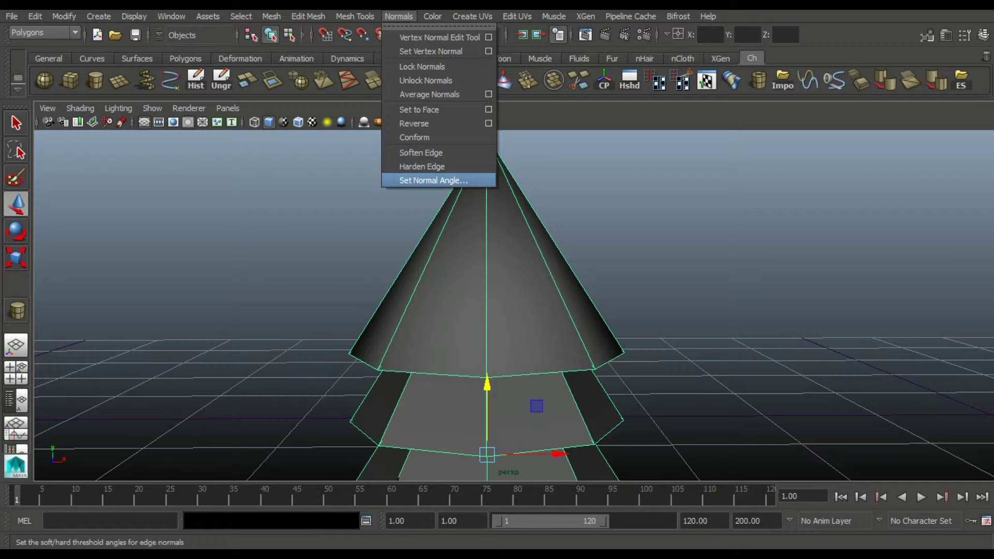
left_click(422, 166)
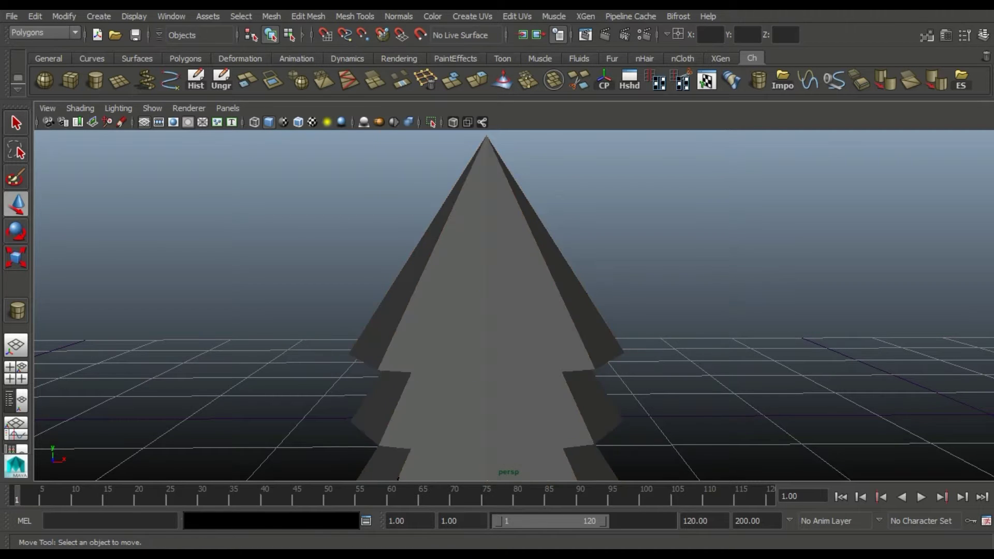
mouse_move(513, 306)
left_mouse_down("alt")
mouse_move(482, 305)
mouse_move(502, 301)
left_mouse_up("alt")
- Hide the ground grid, nudge the tree left and down, and enter vertex mode
left_click(144, 122)
left_click(470, 311)
mouse_move(517, 310)
left_mouse_down("alt")
mouse_move(496, 311)
mouse_move(506, 274)
left_mouse_up("alt")
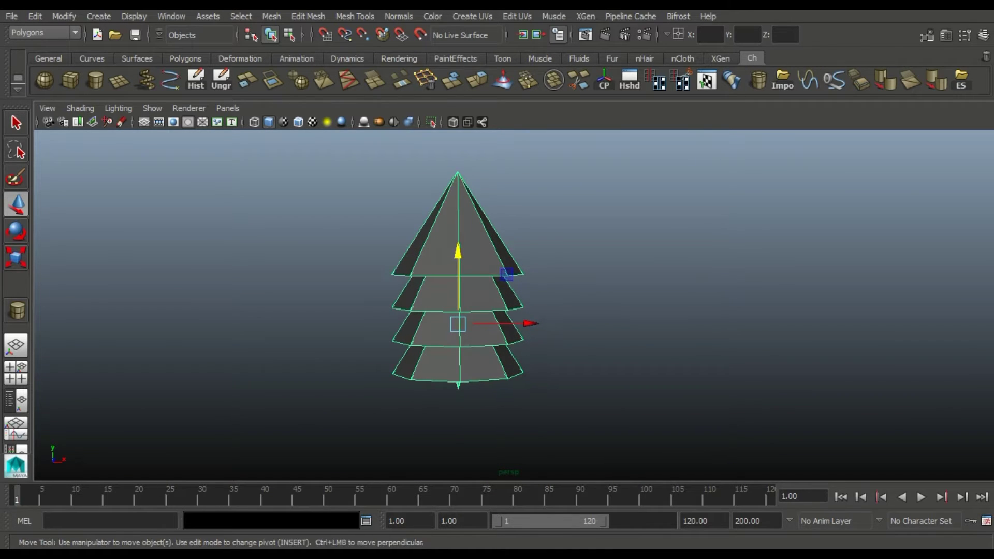
middle_click_drag(506, 274, 488, 288, "alt")
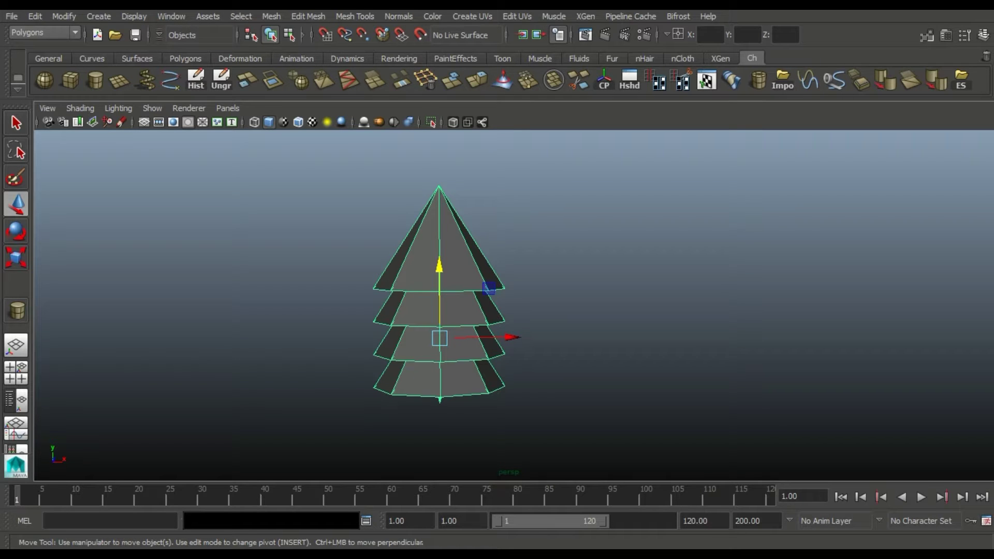
right_click_drag(452, 262, 486, 288, "alt")
right_click(451, 218)
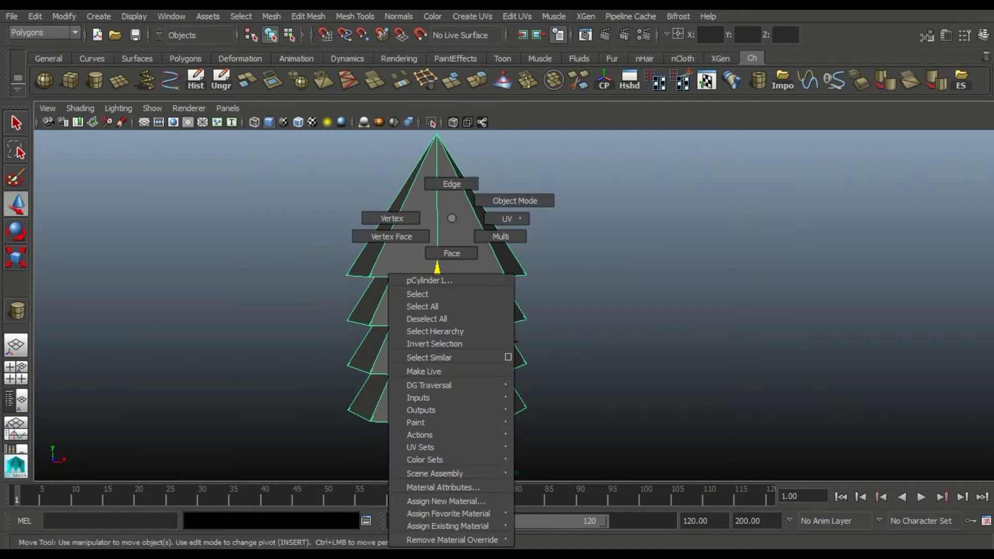
right_click_drag(451, 218, 392, 217)
middle_click_drag(505, 371, 545, 357, "alt")
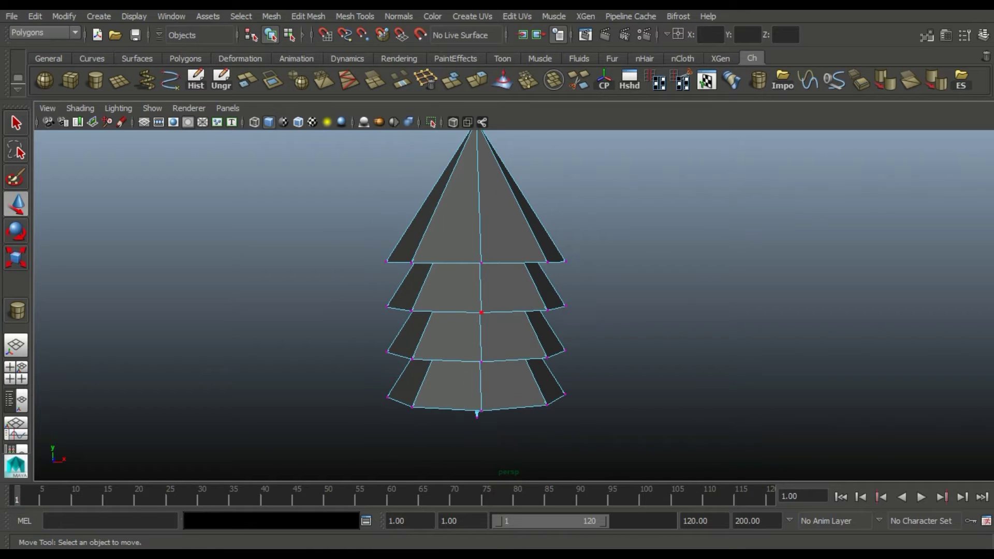
- Select a base vertex and inspect the tiered mesh from above and the sides
left_click(411, 263)
left_click_drag(411, 263, 430, 218, "alt")
right_click_drag(429, 217, 393, 227, "alt")
mouse_move(452, 308)
left_mouse_down("alt")
mouse_move(452, 289)
mouse_move(486, 290)
mouse_move(466, 362)
mouse_move(465, 249)
mouse_move(482, 228)
mouse_move(496, 238)
left_mouse_up("alt")
middle_click_drag(497, 238, 515, 222, "alt")
mouse_move(515, 222)
left_mouse_down("alt")
mouse_move(528, 228)
mouse_move(502, 243)
mouse_move(528, 230)
mouse_move(493, 279)
left_mouse_up("alt")
mouse_move(533, 388)
left_mouse_down("alt")
mouse_move(556, 360)
mouse_move(559, 378)
mouse_move(551, 305)
mouse_move(514, 303)
mouse_move(580, 306)
mouse_move(551, 305)
left_mouse_up("alt")
middle_click_drag(551, 305, 526, 269, "alt")
mouse_move(505, 287)
left_mouse_down("alt")
mouse_move(528, 282)
mouse_move(474, 288)
mouse_move(477, 267)
mouse_move(477, 293)
mouse_move(508, 287)
mouse_move(486, 287)
left_mouse_up("alt")
- Return to object mode and reselect the whole tree mesh
key("F8")
mouse_move(411, 295)
left_mouse_down("alt")
mouse_move(492, 290)
mouse_move(461, 308)
left_mouse_up("alt")
left_click(484, 331)
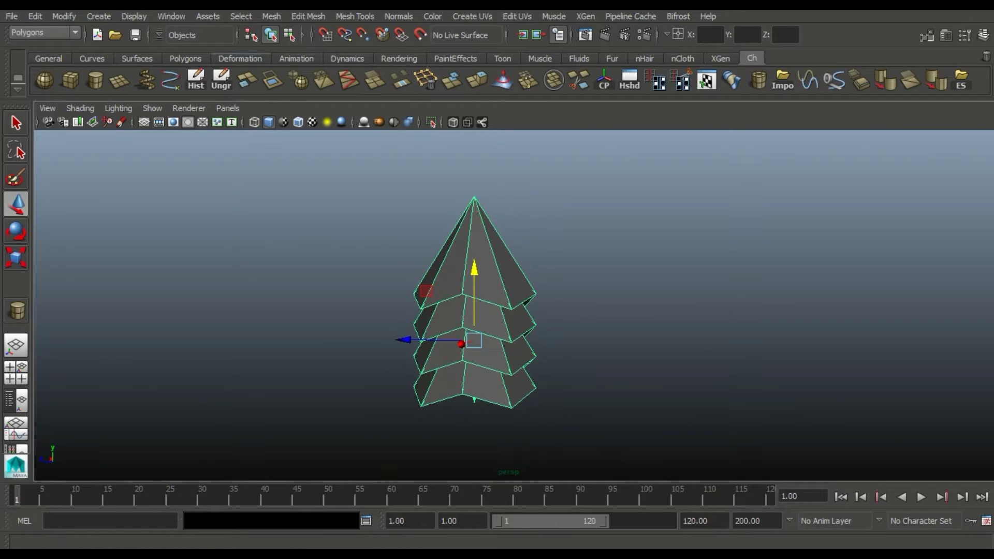
left_click(240, 58)
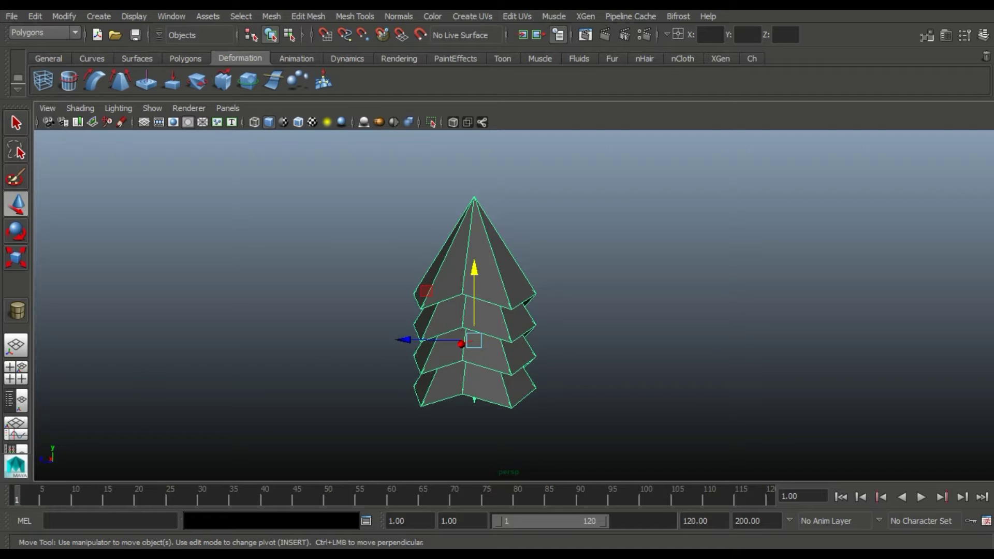
- Add a Twist deformer to the tree and set twist1 Start Angle to 90
left_click(197, 82)
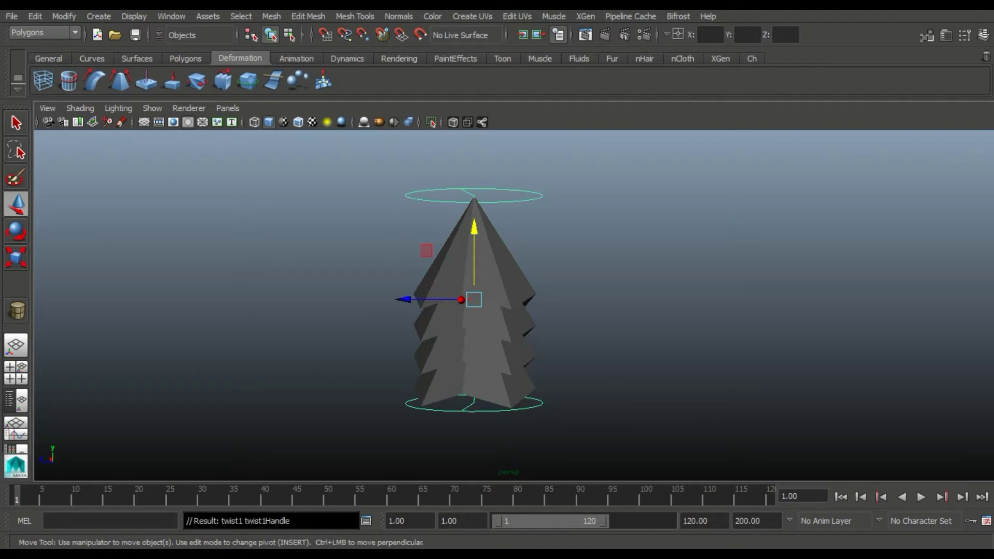
left_click_drag(673, 311, 674, 303, "alt")
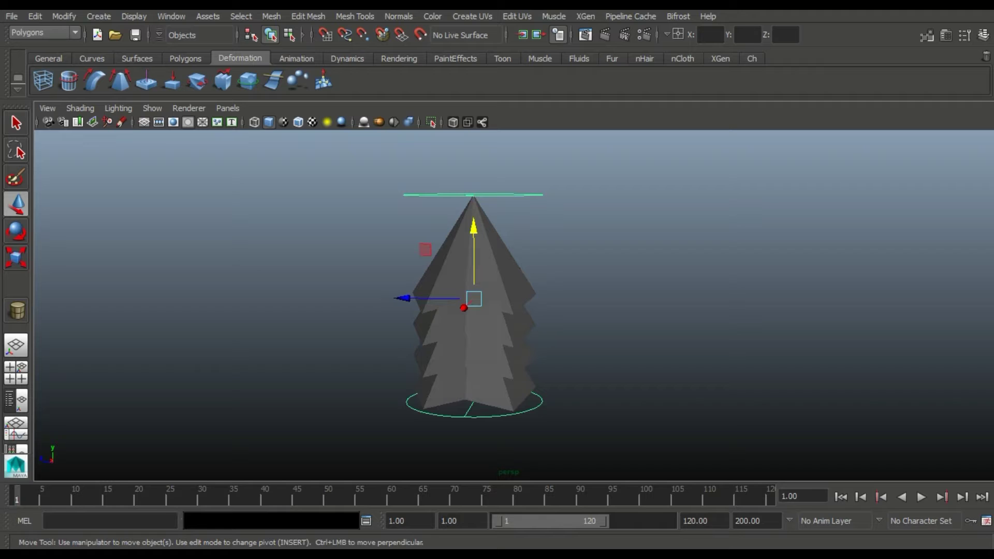
left_click(946, 35)
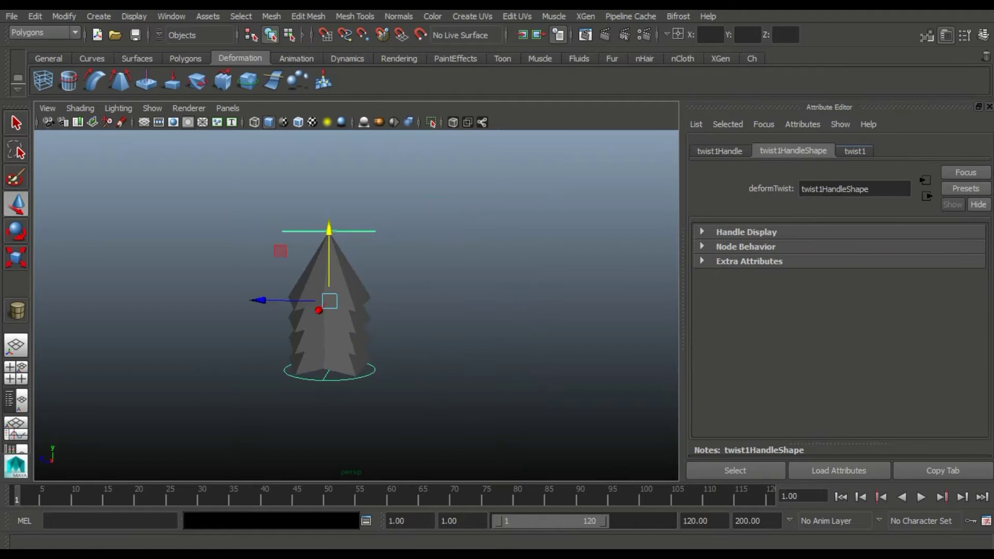
left_click(855, 150)
left_click_drag(917, 248, 926, 248)
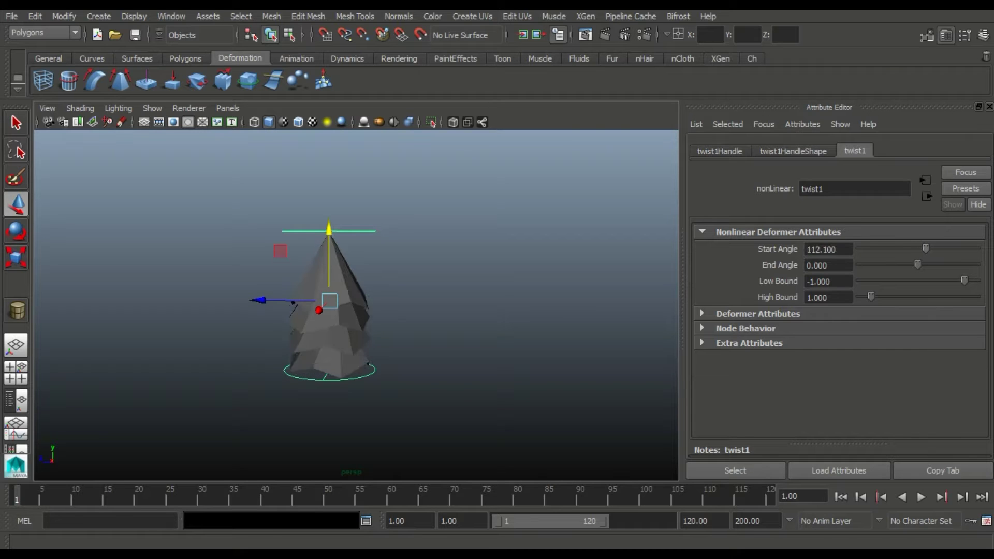
left_click_drag(357, 301, 373, 279, "alt")
mouse_move(316, 300)
left_mouse_down("alt")
mouse_move(352, 287)
mouse_move(367, 295)
mouse_move(349, 306)
mouse_move(360, 298)
left_mouse_up("alt")
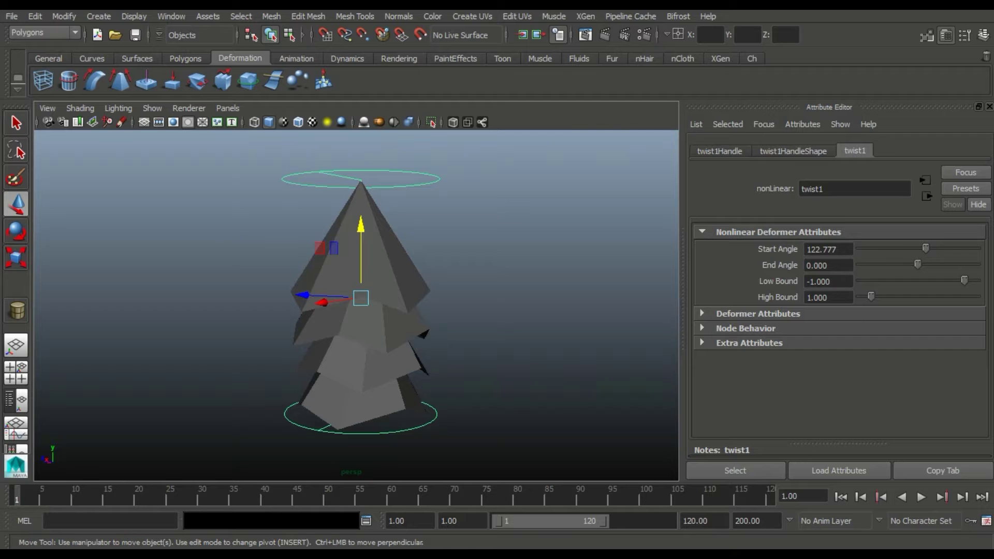
left_click_drag(926, 249, 915, 249)
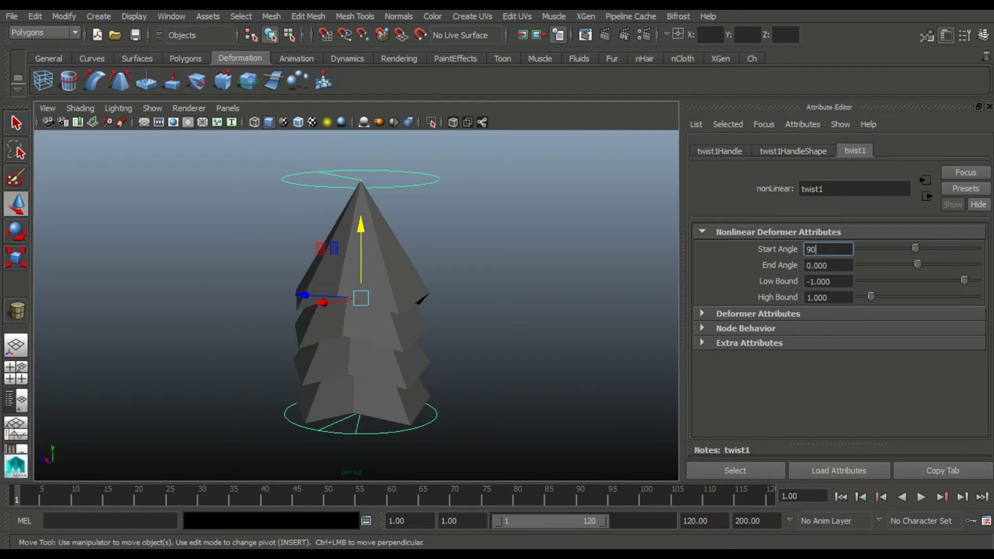
type("0")
key("Return")
mouse_move(466, 259)
left_mouse_down("alt")
mouse_move(465, 352)
mouse_move(465, 274)
mouse_move(450, 259)
left_mouse_up("alt")
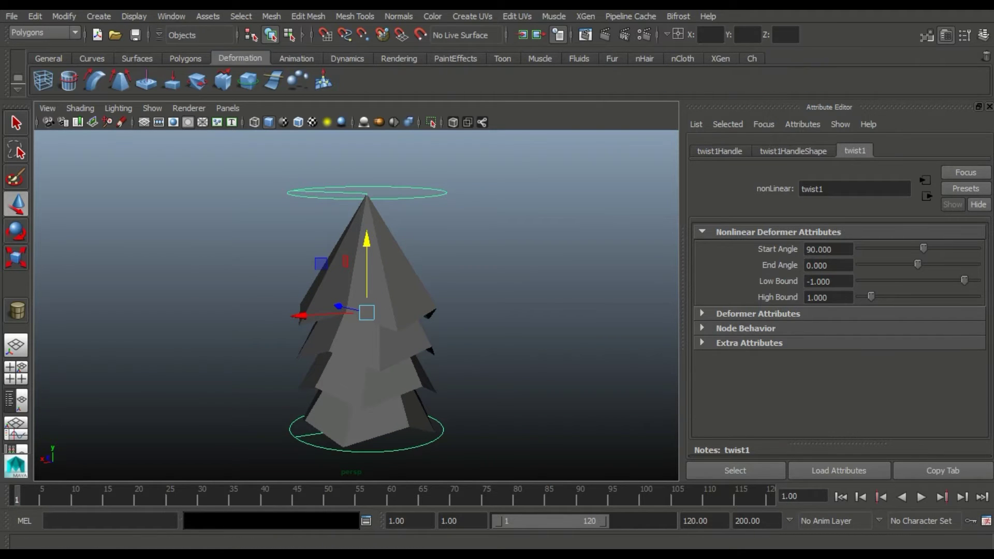
left_click(362, 372)
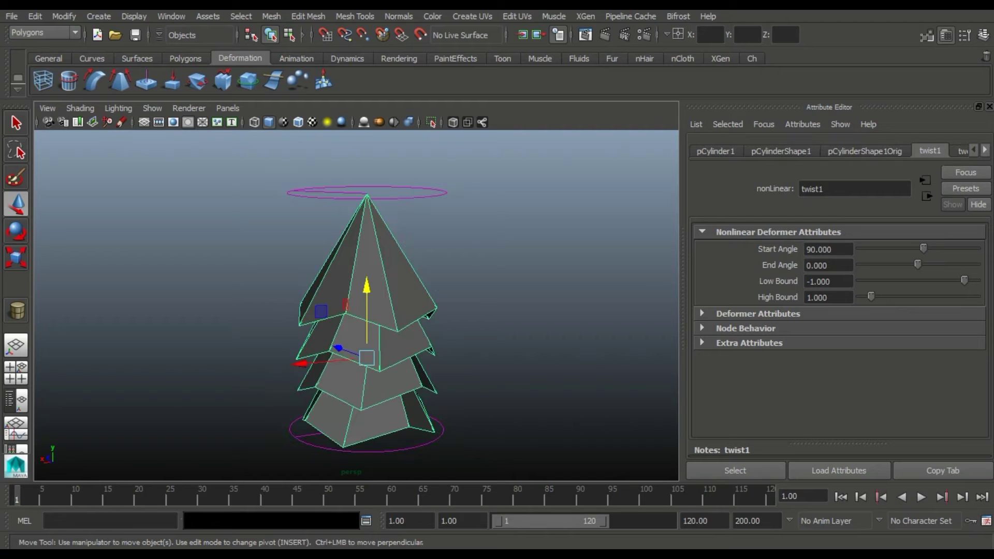
- Delete the mesh history to bake the twist and add a Flare deformer
left_click(752, 58)
left_click(196, 79)
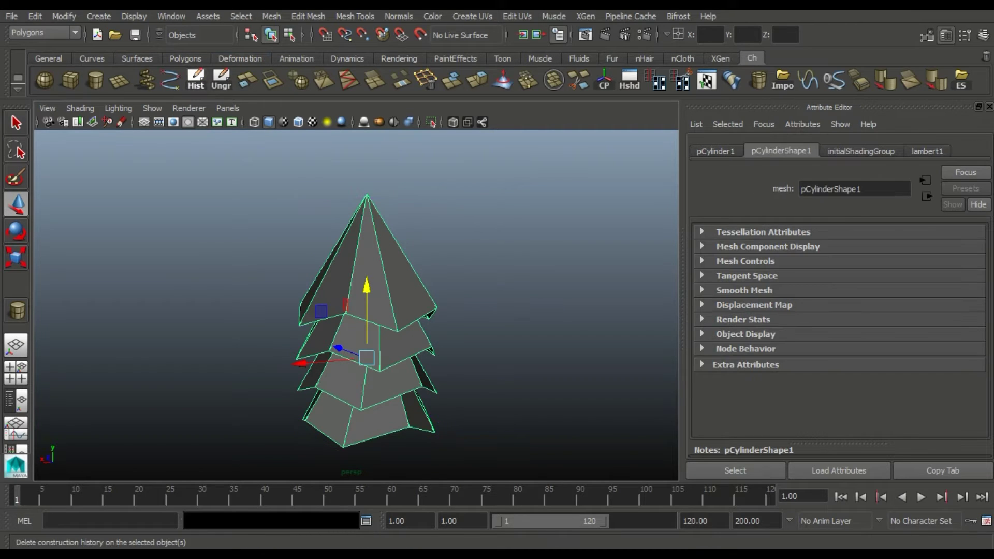
left_click(240, 57)
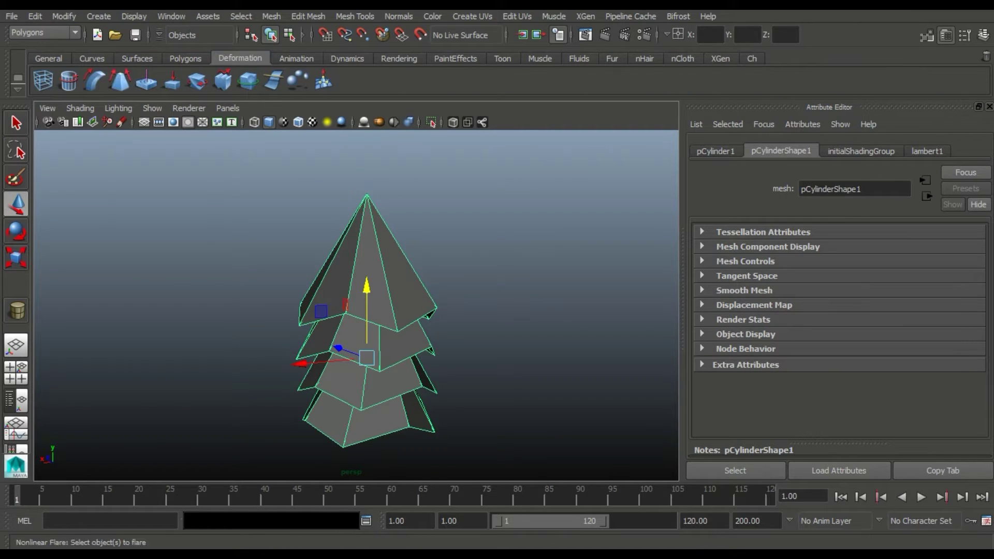
left_click(120, 80)
- Set the flare's Start Flare X and Start Flare Z to 1.5
left_click(853, 150)
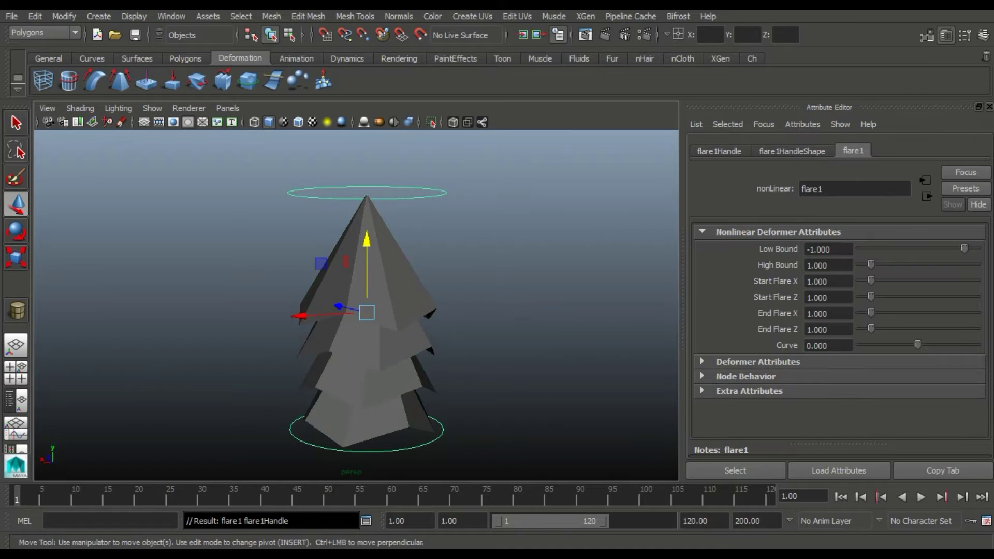
key("ctrl+z")
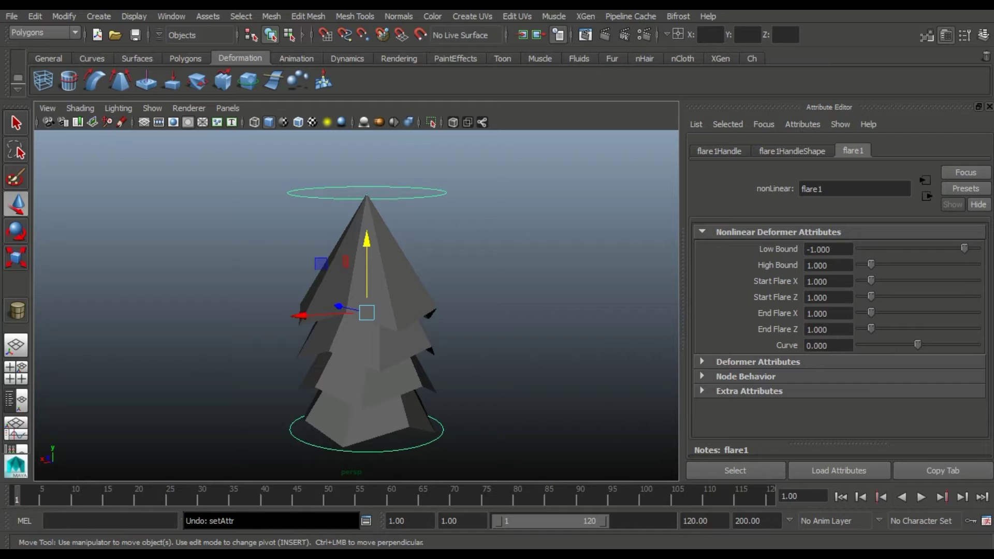
left_click_drag(870, 280, 877, 280)
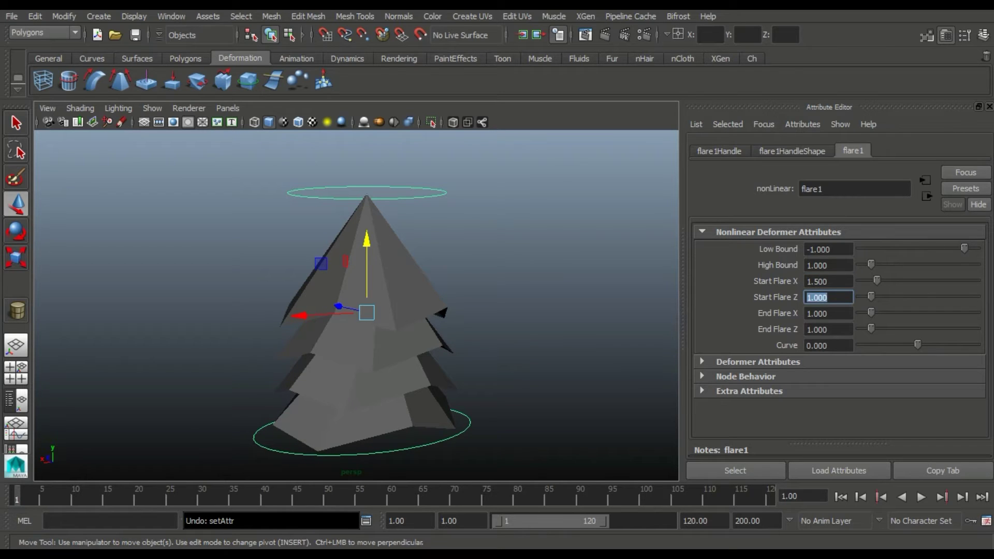
type("1.5")
key("Return")
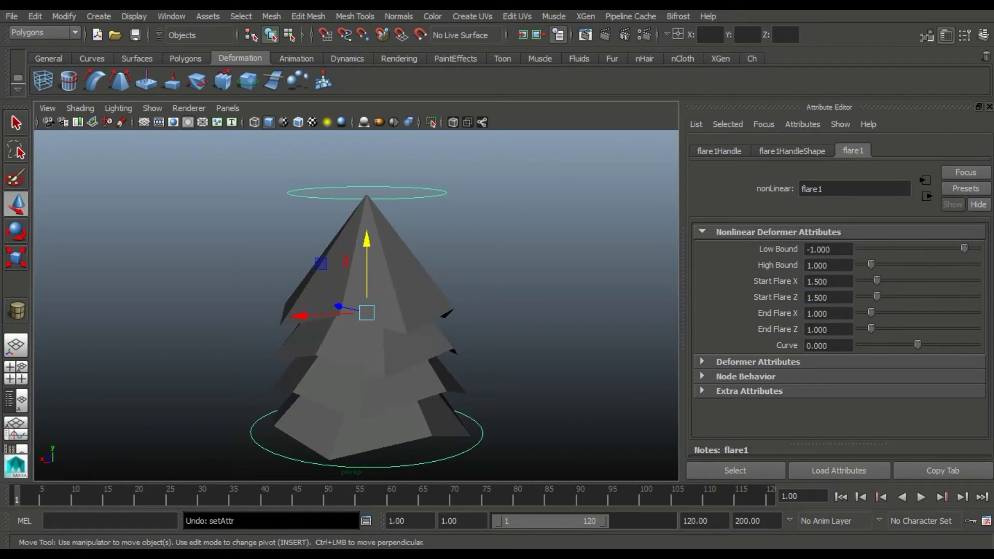
left_click(570, 258)
mouse_move(518, 259)
left_mouse_down("alt")
mouse_move(549, 243)
mouse_move(445, 254)
left_mouse_up("alt")
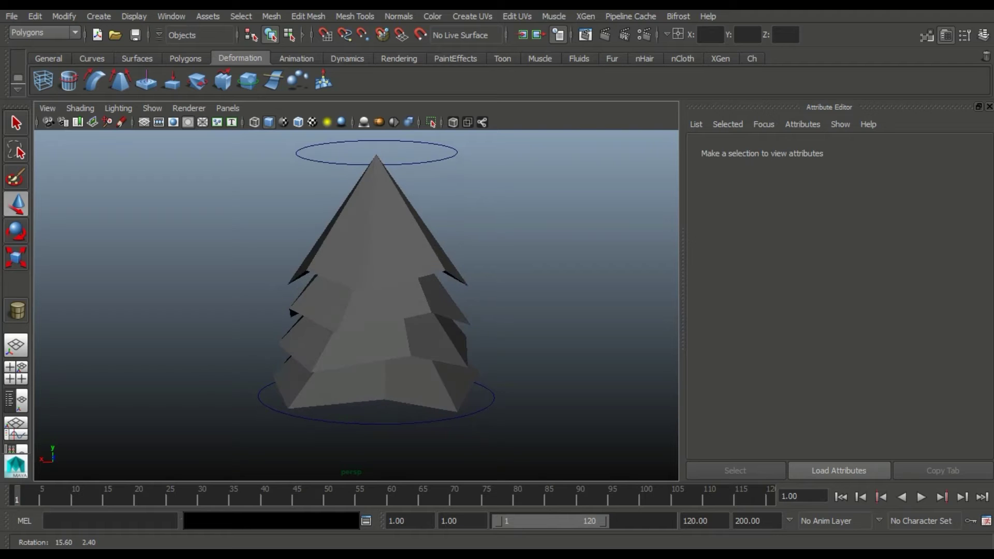
- Reselect the tree, try lowering the flare's Low Bound, then undo it
left_click(375, 336)
mouse_move(375, 337)
left_mouse_down("alt")
mouse_move(274, 337)
mouse_move(274, 315)
left_mouse_up("alt")
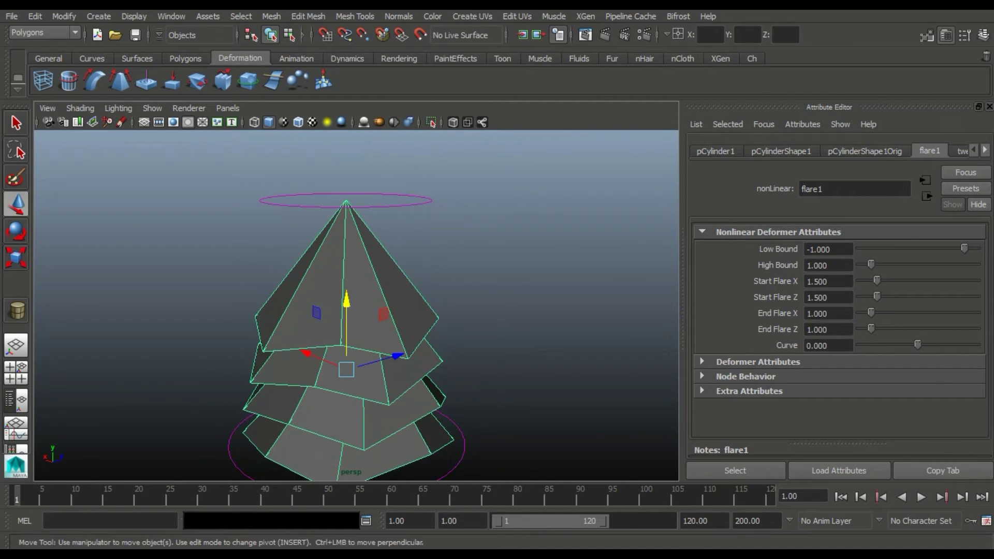
middle_click_drag(274, 336, 274, 277, "alt")
left_click_drag(347, 290, 341, 315, "alt")
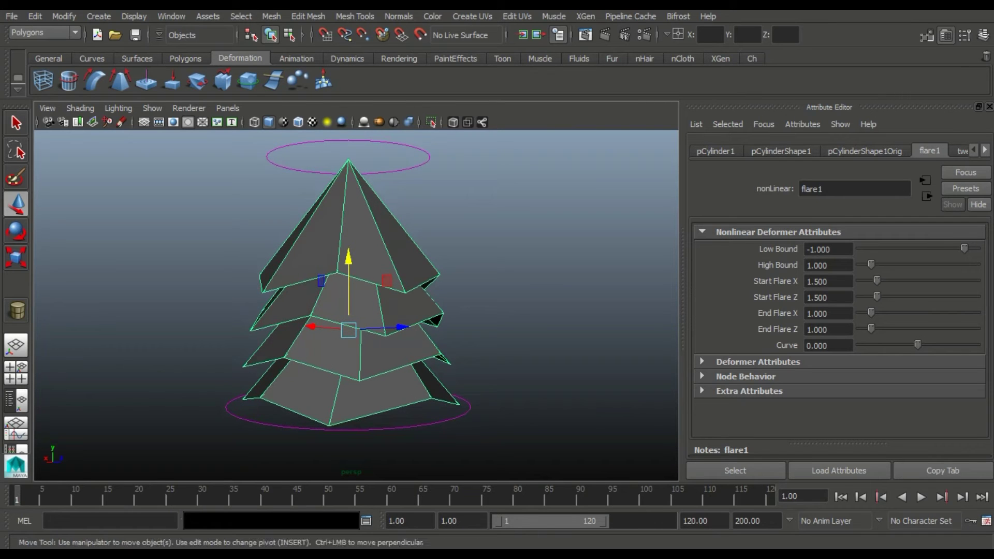
middle_click_drag(342, 316, 342, 326, "alt")
mouse_move(347, 300)
left_mouse_down("alt")
mouse_move(357, 321)
mouse_move(357, 295)
left_mouse_up("alt")
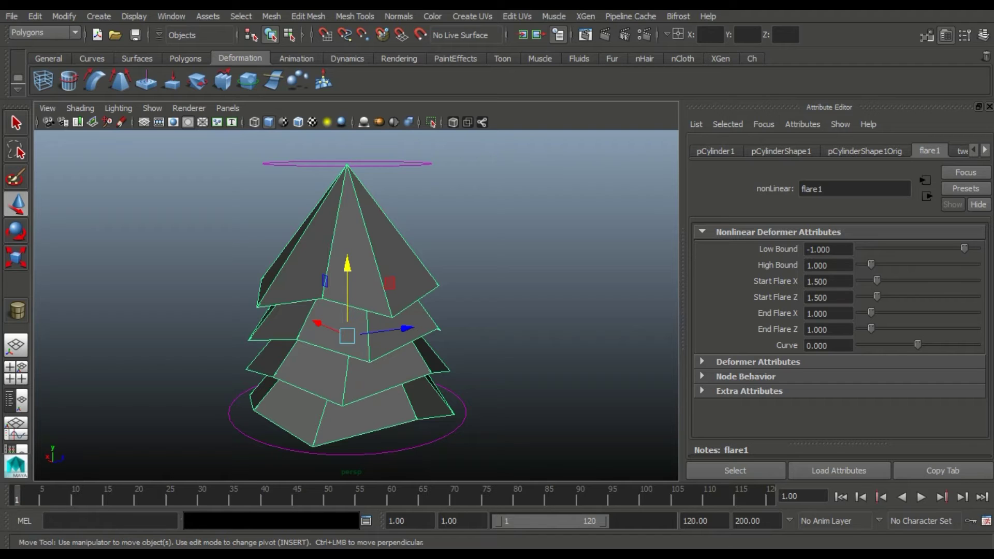
left_click_drag(964, 248, 958, 248)
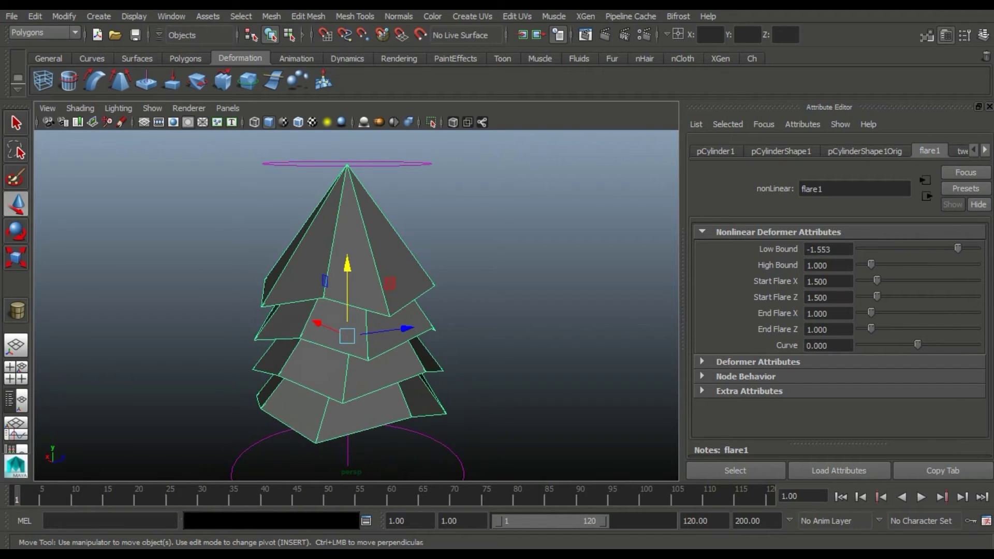
key("ctrl+z")
key("ctrl+z")
key("ctrl+z")
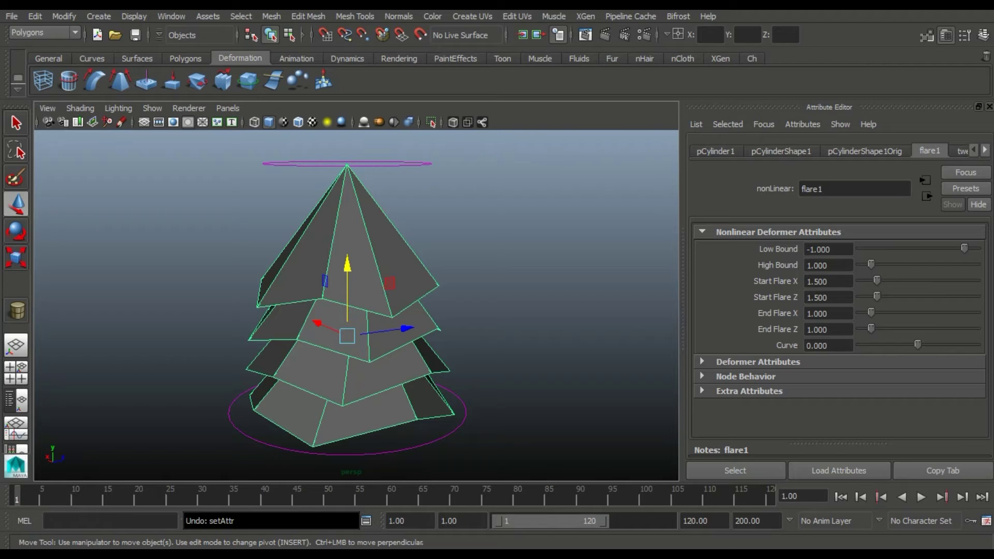
- Set the flare Curve to -0.280 so the tiers bow slightly inward
left_click_drag(918, 345, 910, 345)
left_click_drag(357, 300, 409, 303, "alt")
left_click_drag(910, 344, 912, 345)
left_click_drag(466, 310, 497, 310, "alt")
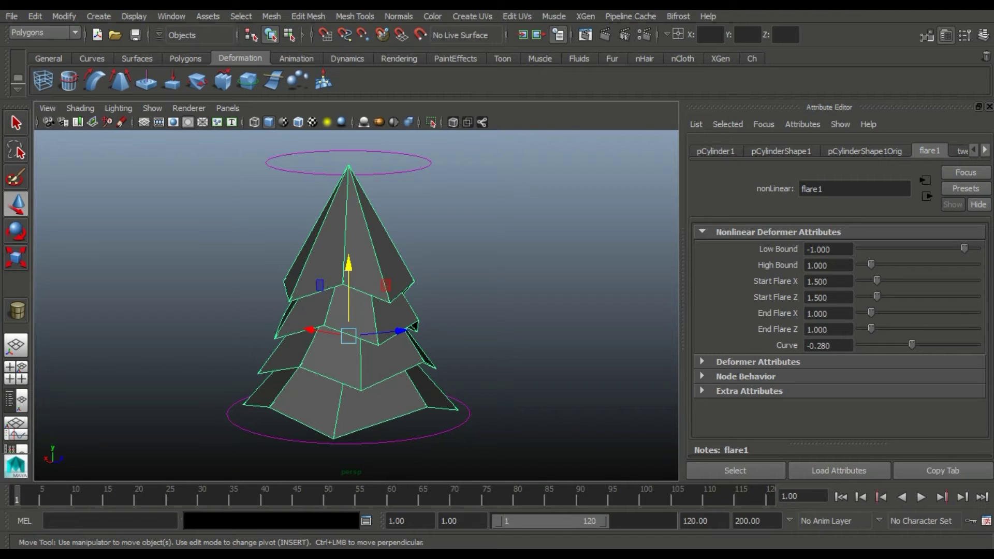
- Set the flare High Bound to 1.366
left_click_drag(871, 264, 862, 265)
key("ctrl+z")
key("ctrl+z")
key("ctrl+z")
key("ctrl+z")
left_click_drag(871, 264, 875, 264)
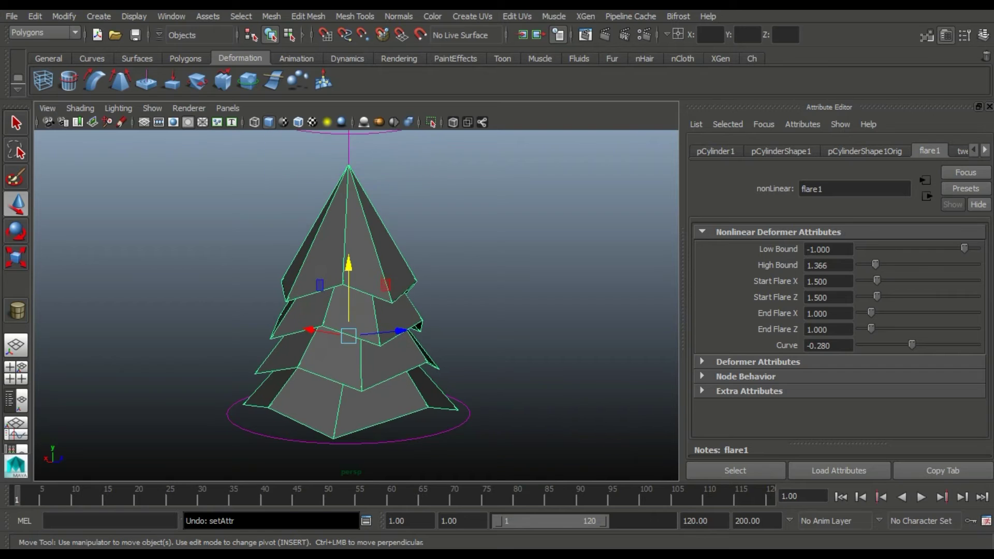
left_click_drag(357, 300, 370, 300, "alt")
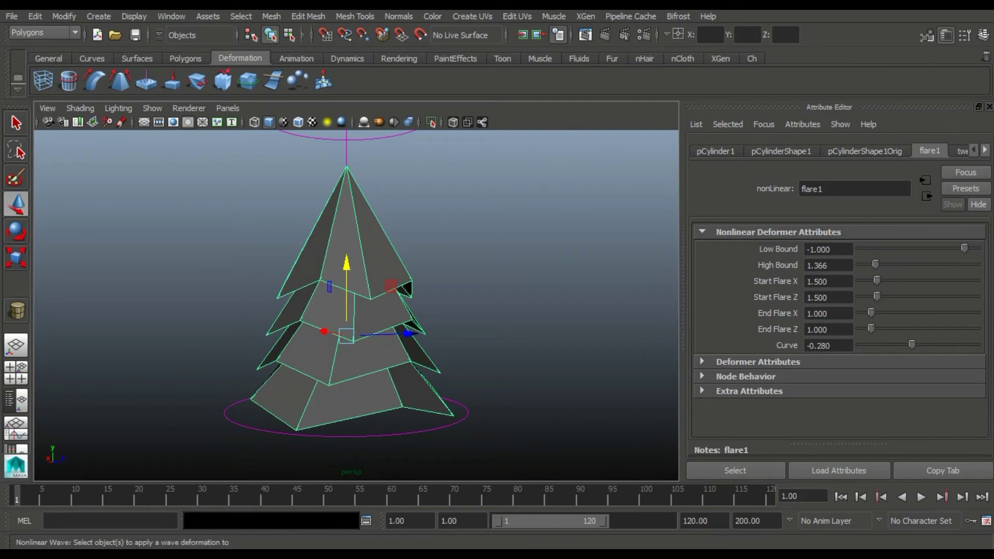
left_click(752, 58)
- Delete the mesh history to bake the flare into the tree
left_click(196, 79)
left_click(518, 414)
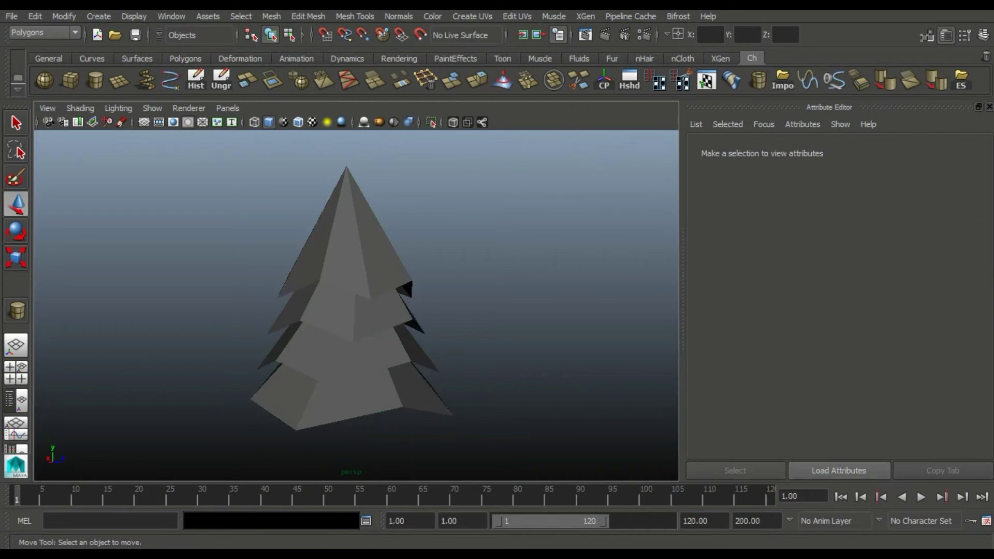
mouse_move(396, 292)
left_mouse_down("alt")
mouse_move(402, 321)
mouse_move(303, 294)
left_mouse_up("alt")
- Select the tree, view its underside, and enter vertex mode
left_click(302, 294)
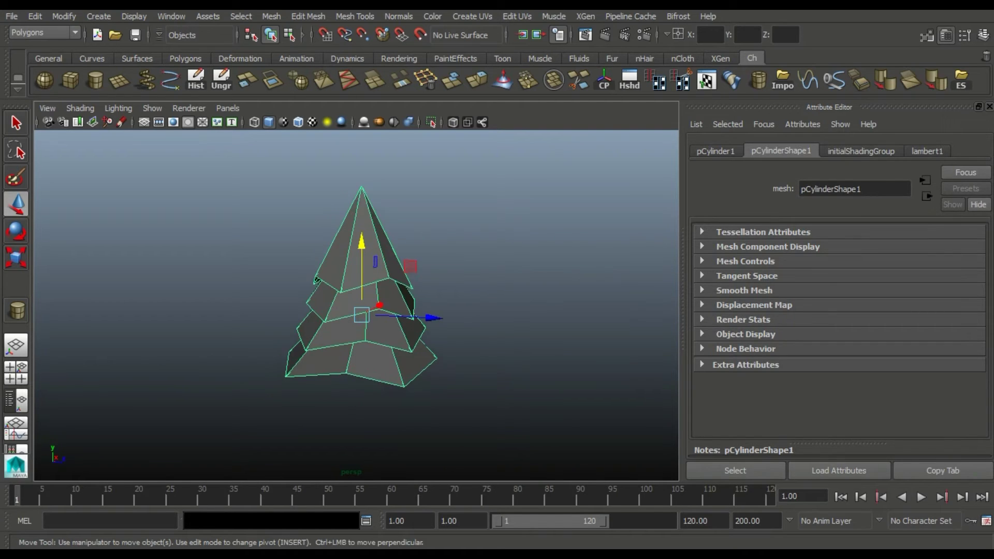
right_click_drag(303, 294, 287, 259, "alt")
left_click_drag(287, 259, 298, 130, "alt")
left_click(517, 415)
key("ctrl+z")
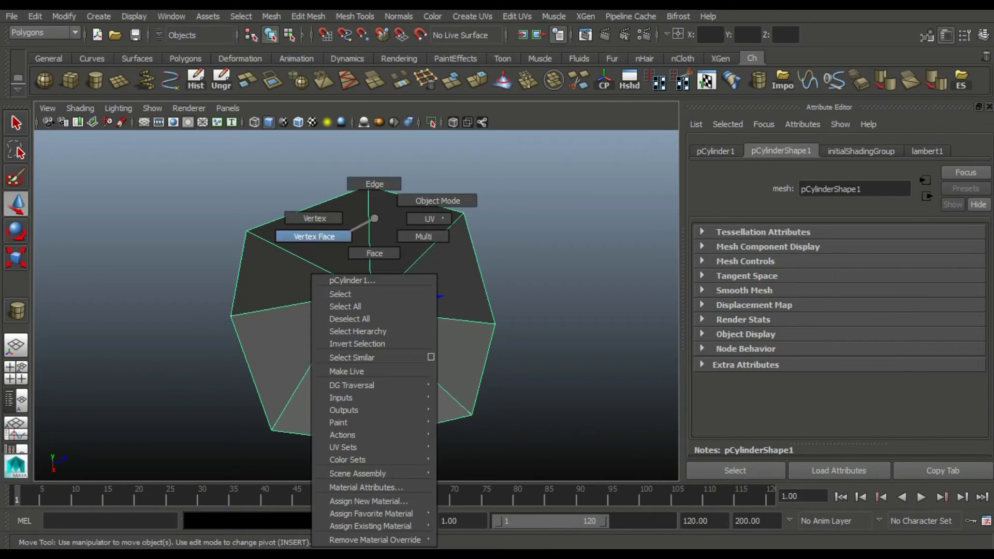
right_click_drag(364, 212, 318, 218)
mouse_move(318, 217)
left_mouse_down("alt")
mouse_move(352, 290)
mouse_move(365, 267)
left_mouse_up("alt")
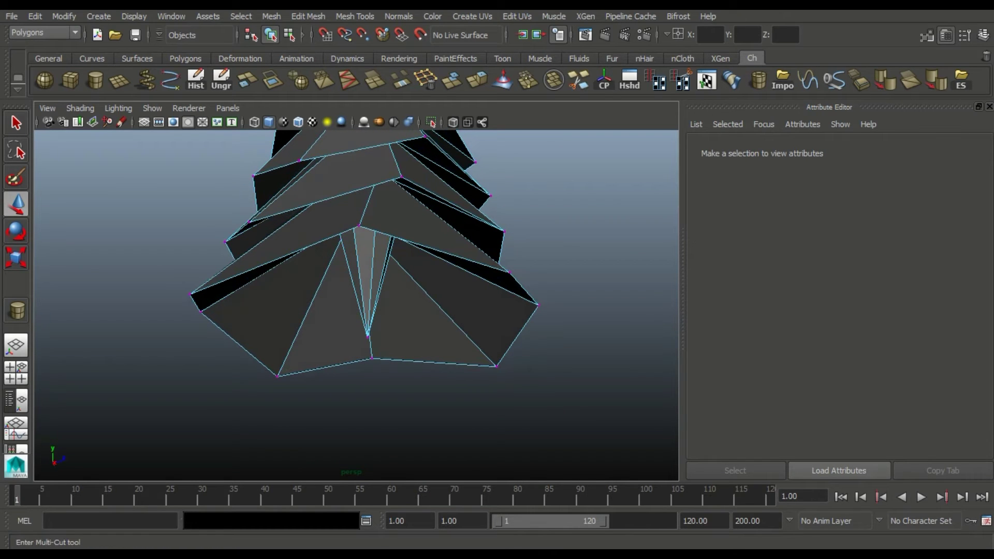
- Multi-Cut a new edge across the narrow trunk cone beneath the canopy
left_click(578, 80)
left_click(371, 359)
scroll(372, 358, "up", 2)
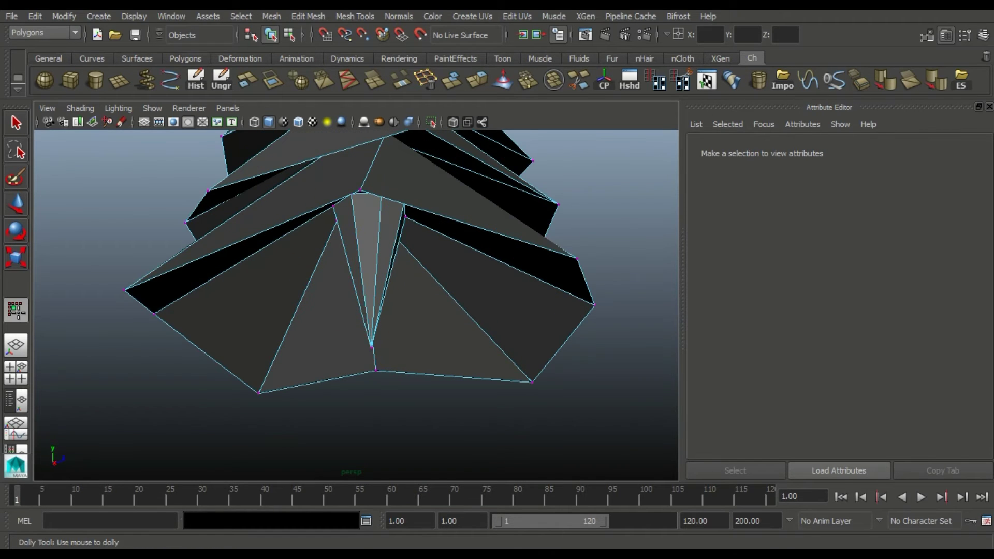
key("w")
left_click_drag(372, 343, 357, 300, "alt")
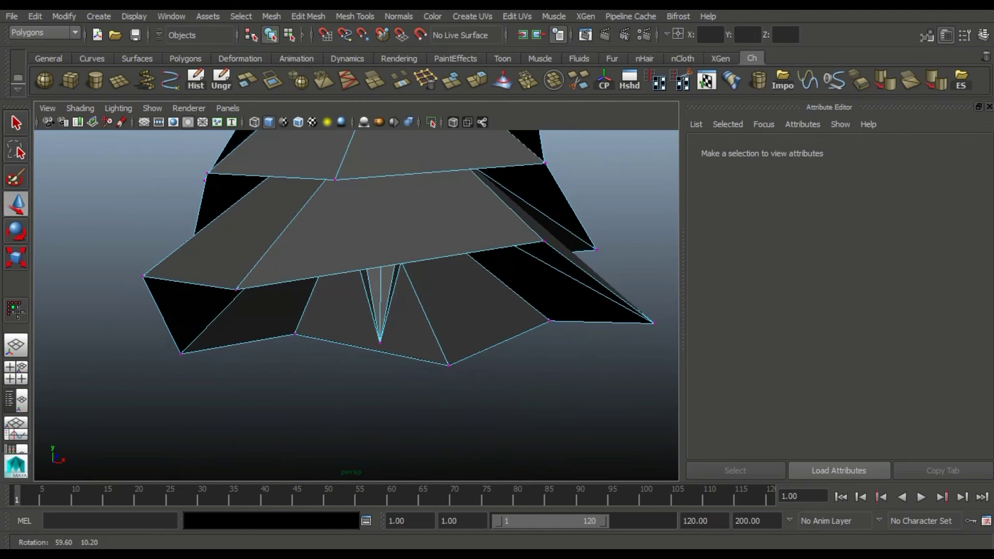
right_click_drag(373, 228, 372, 184)
mouse_move(373, 345)
left_mouse_down("alt")
mouse_move(403, 329)
mouse_move(403, 352)
mouse_move(390, 362)
mouse_move(383, 289)
mouse_move(333, 277)
left_mouse_up("alt")
left_click(402, 351)
left_click(349, 80)
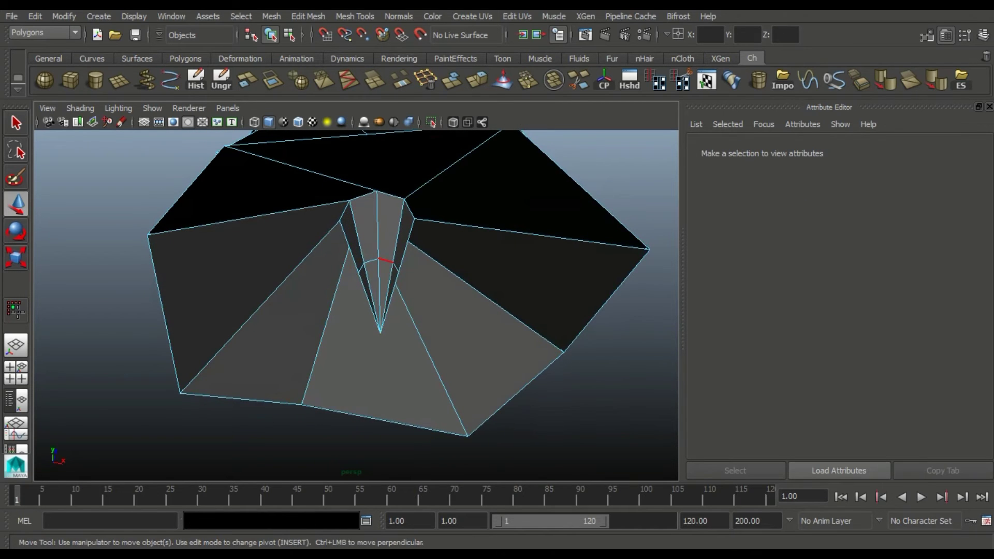
left_click(378, 267)
left_click_drag(383, 311, 383, 233, "alt")
left_click(366, 255)
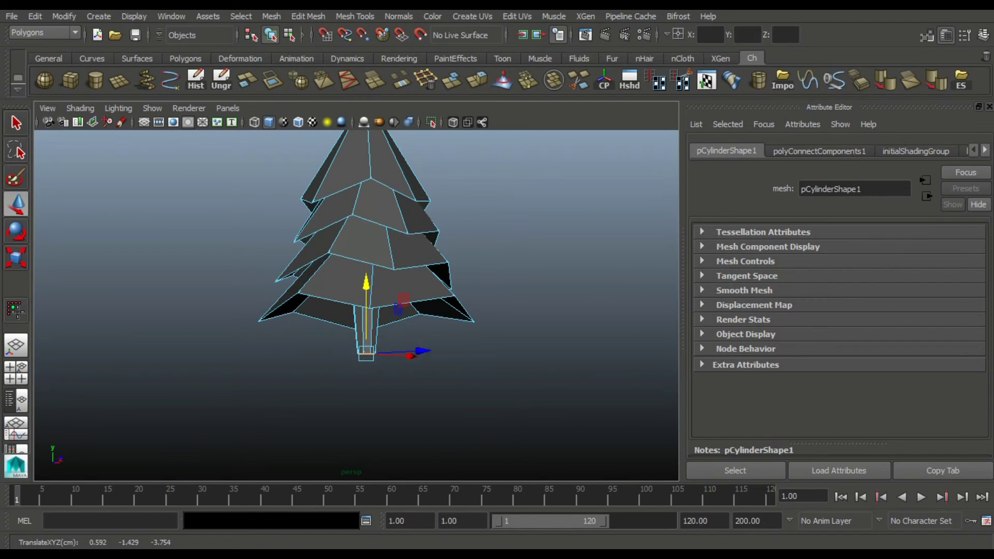
- Select the tree mesh and orbit below it to view the trunk from underneath
left_click_drag(366, 342, 393, 330, "alt")
mouse_move(362, 259)
right_mouse_down("alt")
mouse_move(425, 249)
mouse_move(352, 259)
right_mouse_up("alt")
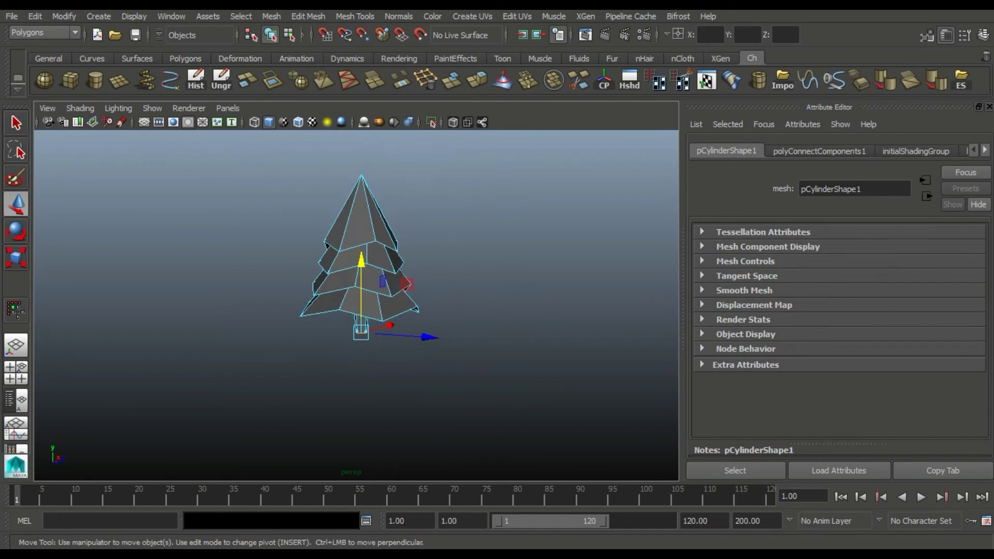
left_click(517, 393)
mouse_move(331, 217)
right_mouse_down("alt")
mouse_move(373, 218)
mouse_move(344, 318)
right_mouse_up("alt")
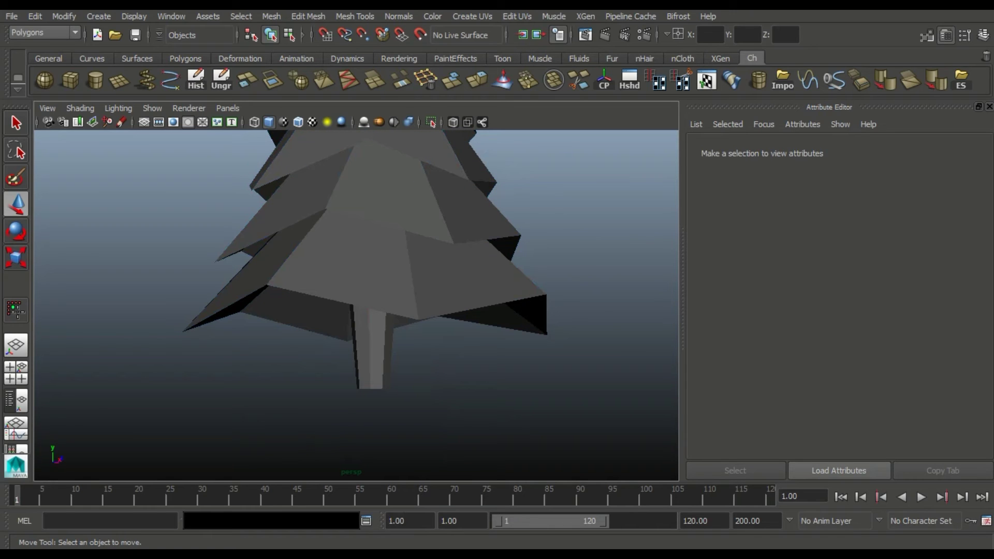
left_click(385, 336)
mouse_move(385, 336)
left_mouse_down("alt")
mouse_move(385, 305)
mouse_move(357, 248)
left_mouse_up("alt")
mouse_move(358, 290)
right_mouse_down("alt")
mouse_move(311, 290)
mouse_move(415, 290)
right_mouse_up("alt")
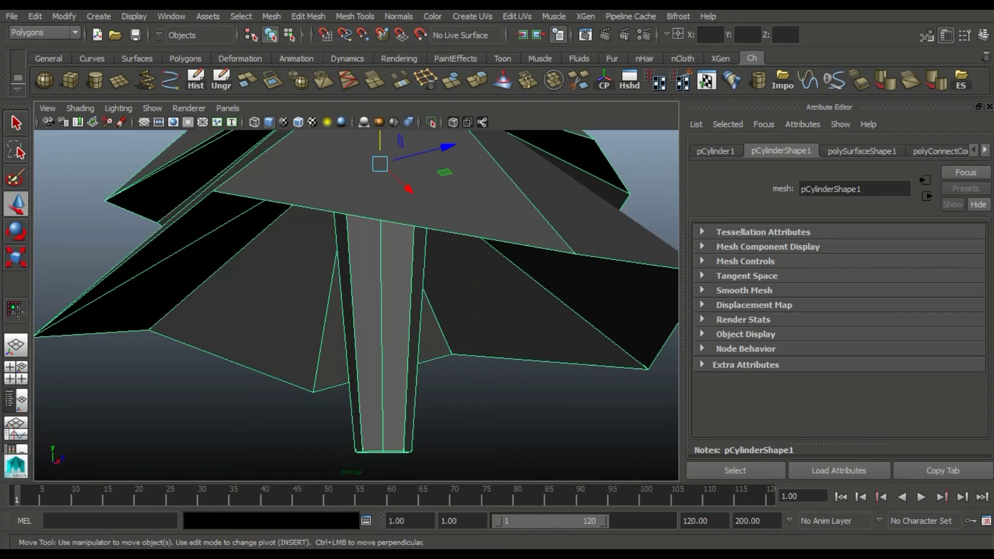
left_click_drag(357, 249, 357, 290, "alt")
- Box-select the trunk faces in face mode and extract them from the canopy
right_click_drag(366, 223, 372, 253)
left_click_drag(362, 259, 363, 228, "alt")
left_click_drag(318, 352, 436, 431)
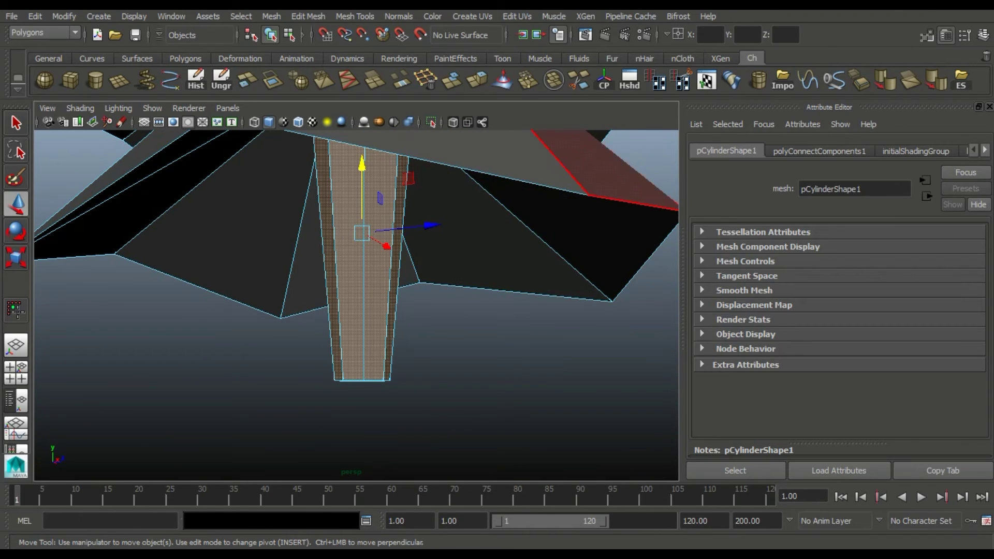
left_click(248, 80)
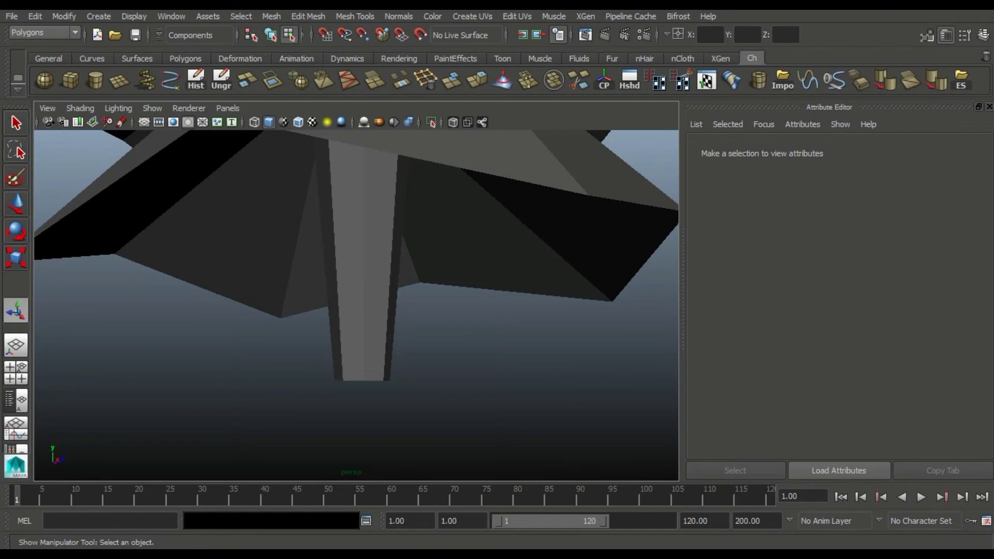
- Back in object mode, select the canopy and frame it in the view
right_click_drag(378, 218, 444, 200)
left_click(440, 233)
scroll(357, 233, "down", 3)
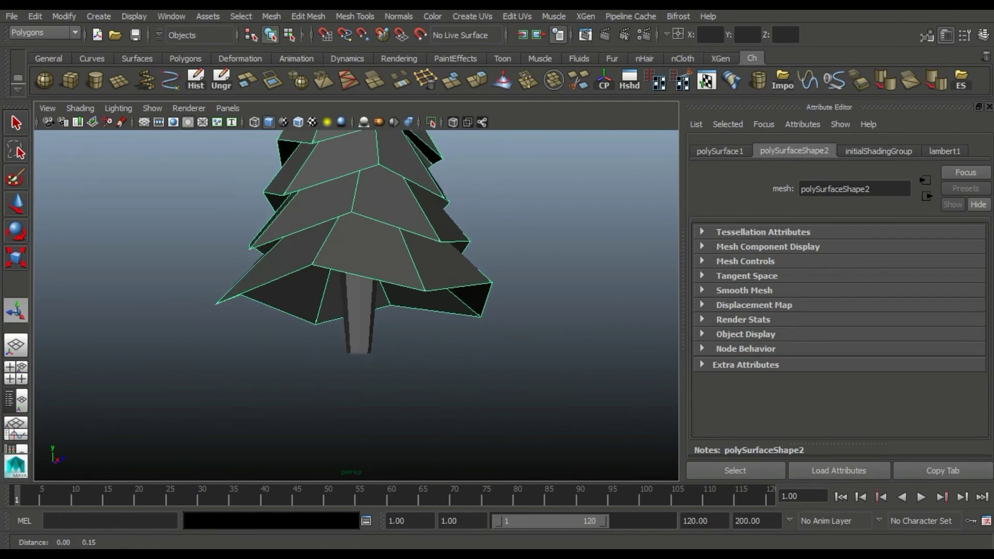
key("f")
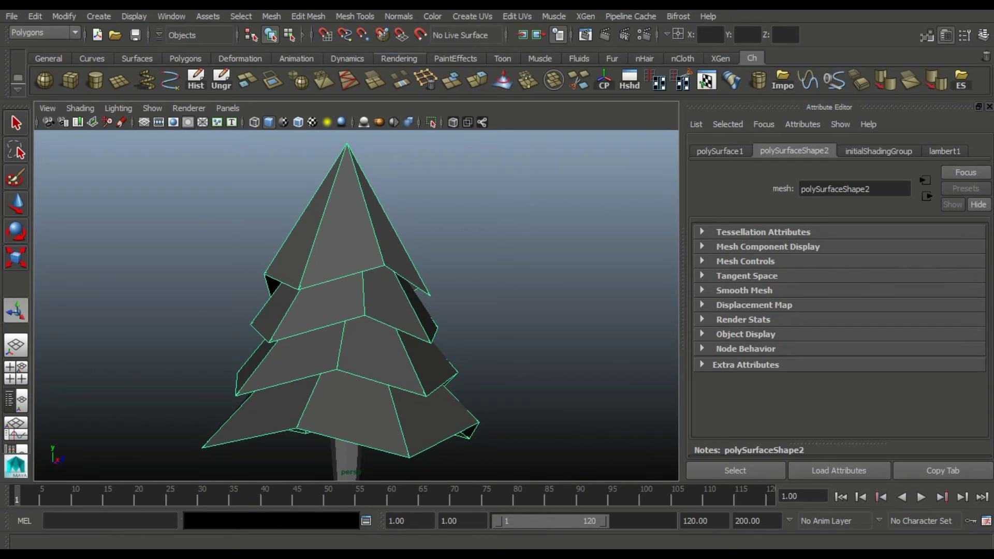
- Assign a new Lambert material, lambert4, to the canopy and show its attributes
left_click(399, 58)
scroll(352, 300, "down", 3)
left_click(298, 81)
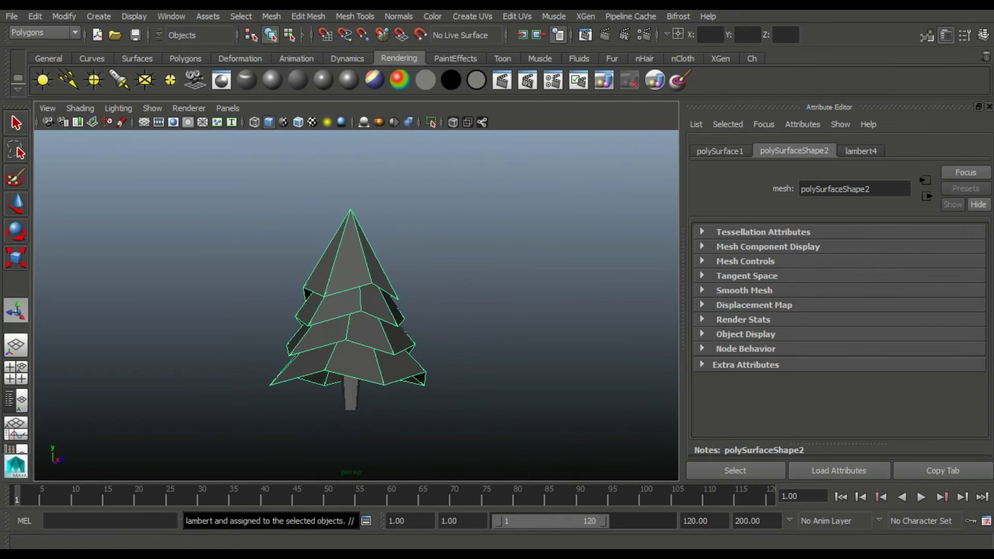
left_click_drag(352, 290, 362, 232, "alt")
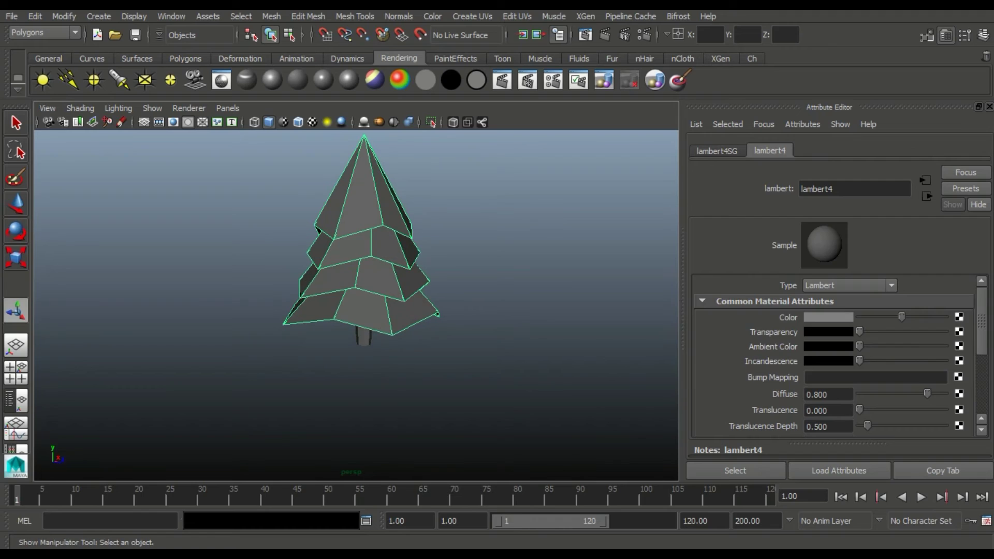
- Colour lambert4 dark green (H 135, S 1, V 0.539) and orbit to inspect the tree
left_click(828, 317)
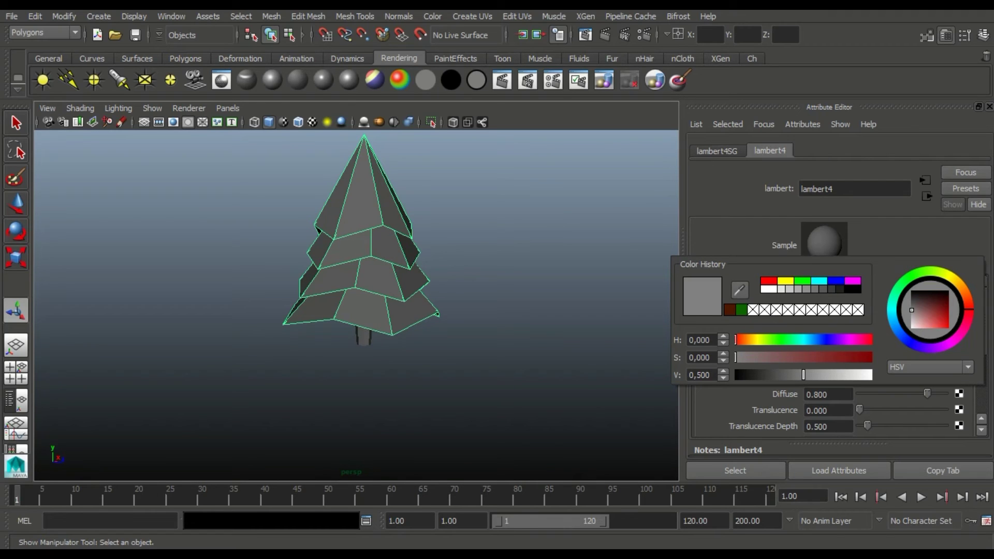
left_click(802, 281)
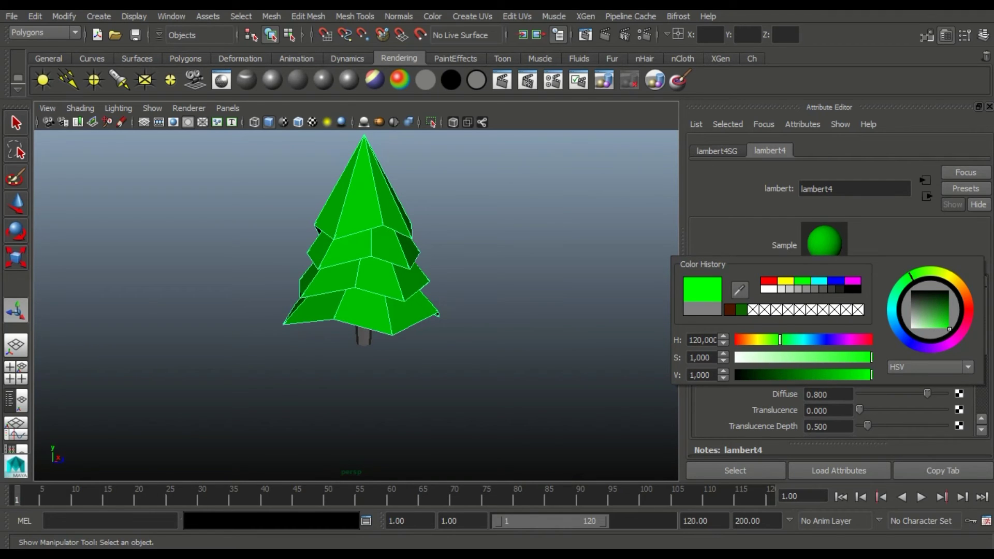
left_click_drag(871, 375, 808, 375)
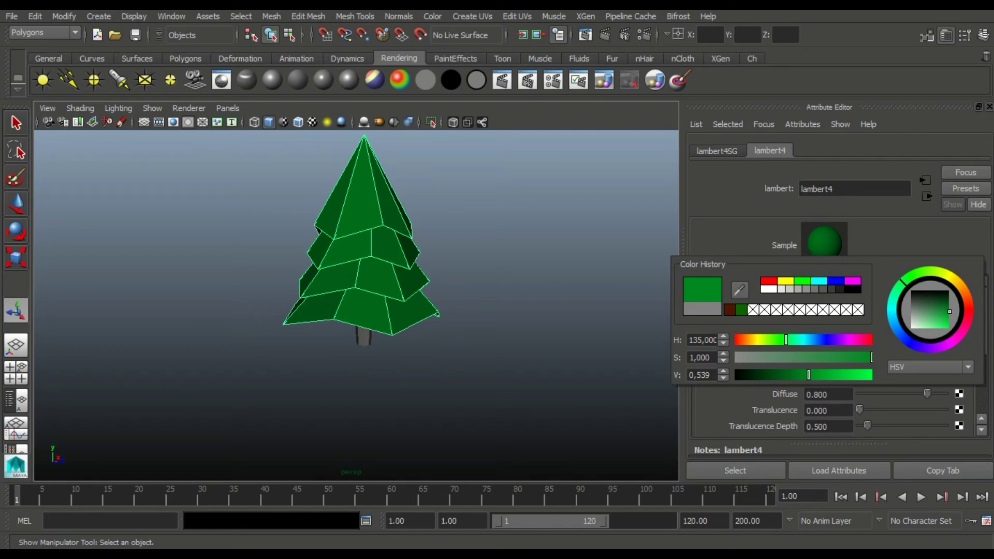
left_click(517, 388)
left_click_drag(466, 310, 517, 310, "alt")
left_click_drag(362, 259, 393, 259, "alt")
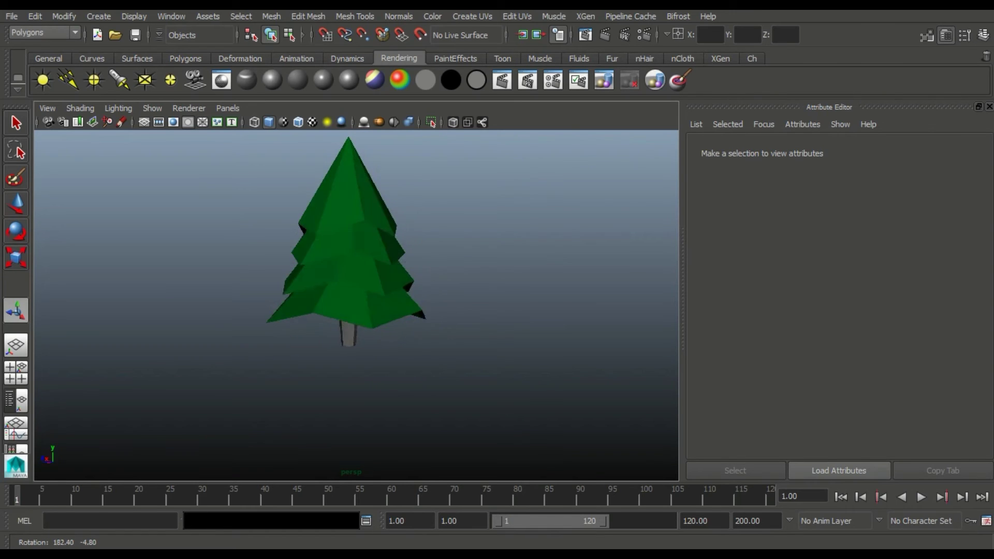
- Select the trunk's bottom vertices and scale them outward to widen the base
scroll(362, 259, "up", 2)
left_click(365, 345)
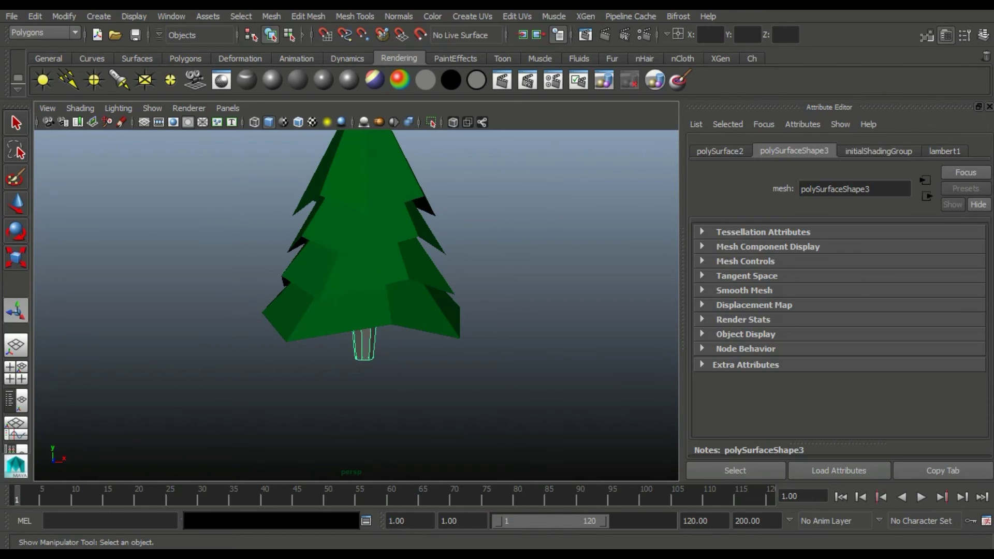
left_click_drag(362, 269, 362, 244, "alt")
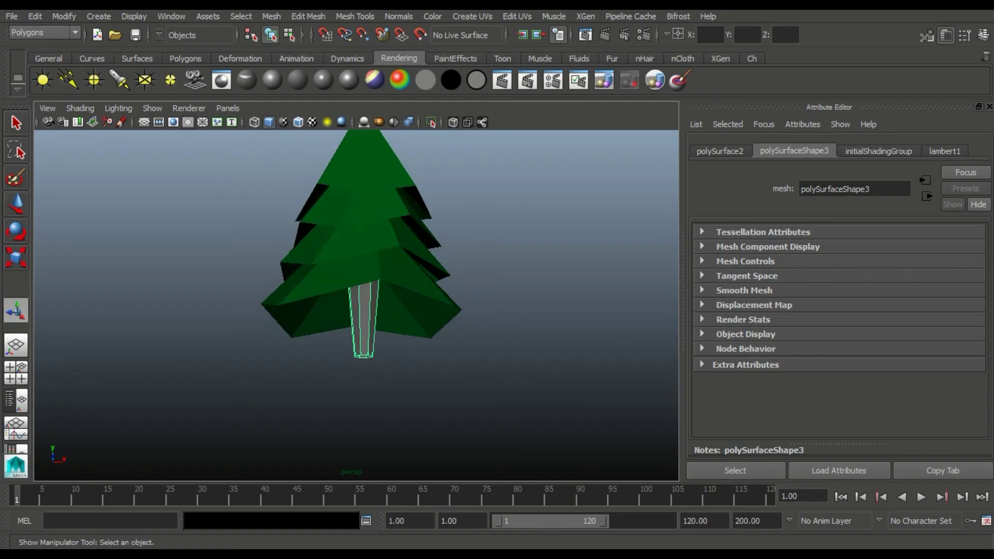
right_click_drag(369, 218, 310, 236)
right_click_drag(370, 218, 309, 236)
mouse_move(344, 350)
left_mouse_down()
mouse_move(383, 365)
mouse_move(581, 358)
left_mouse_up()
key("r")
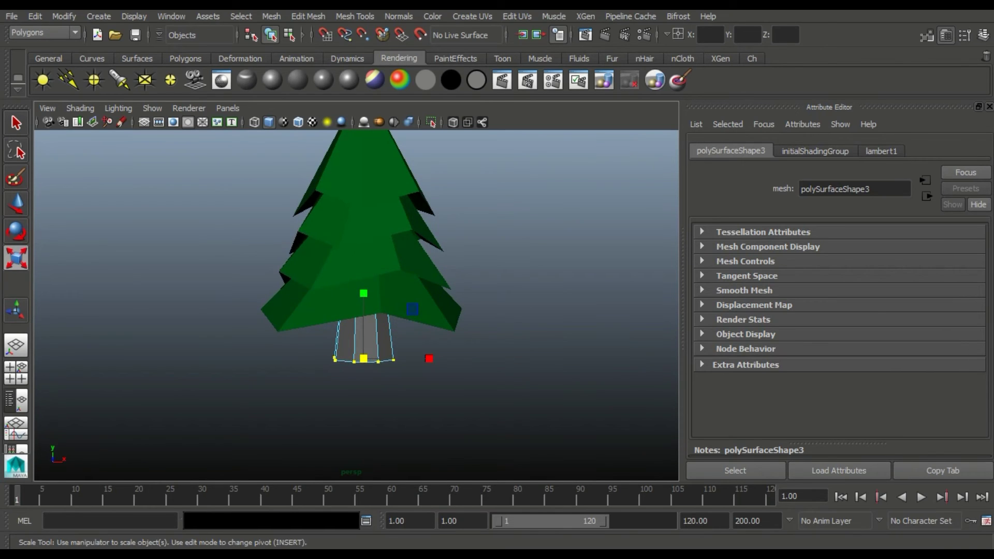
left_click(579, 357)
- Assign the trunk a new Lambert material, lambert5, coloured brown
right_click_drag(373, 215, 437, 201)
left_click(365, 342)
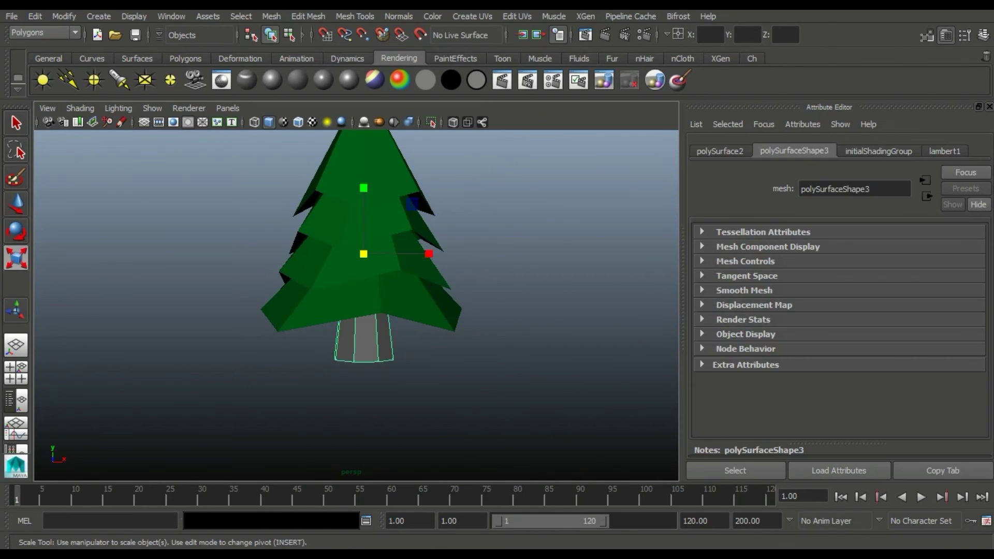
left_click(297, 79)
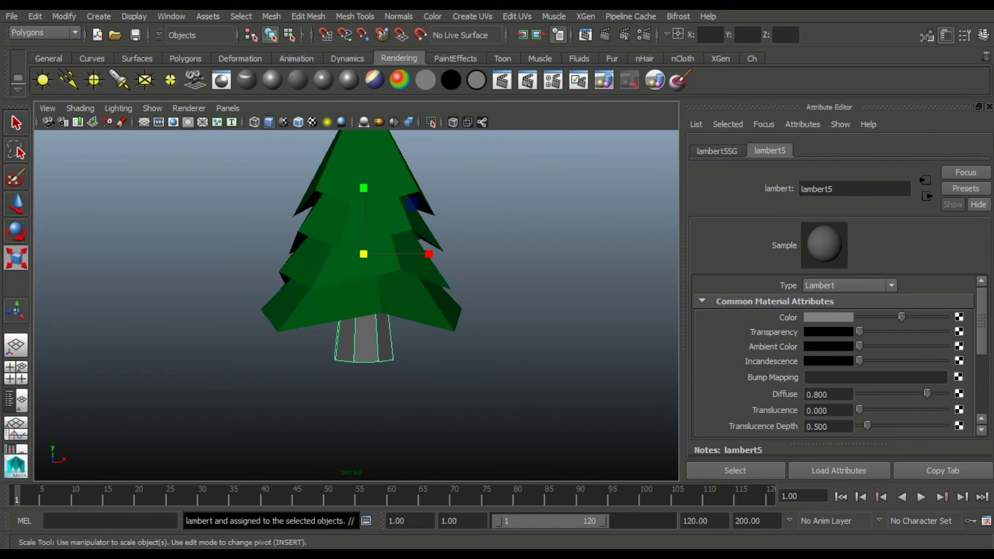
left_click(828, 317)
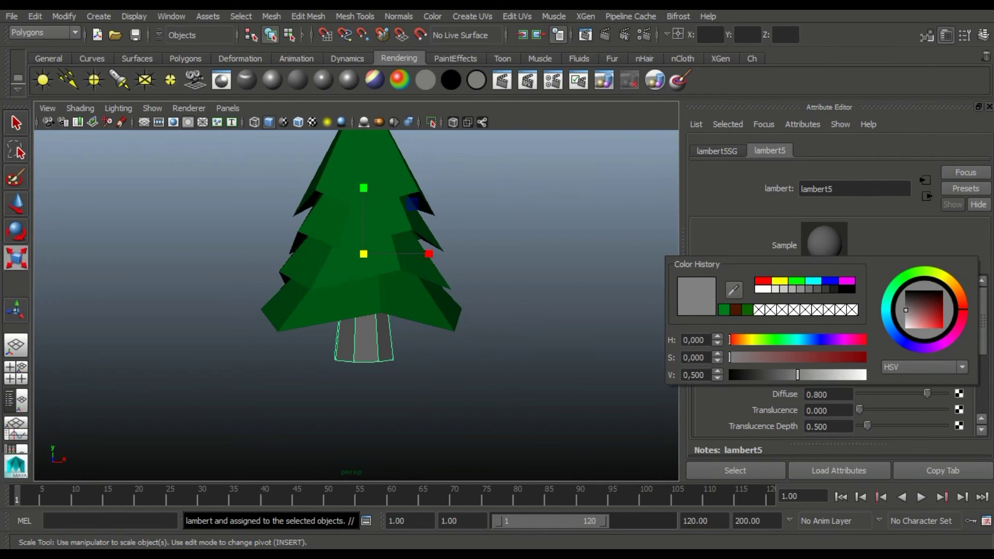
left_click(736, 310)
left_click(569, 259)
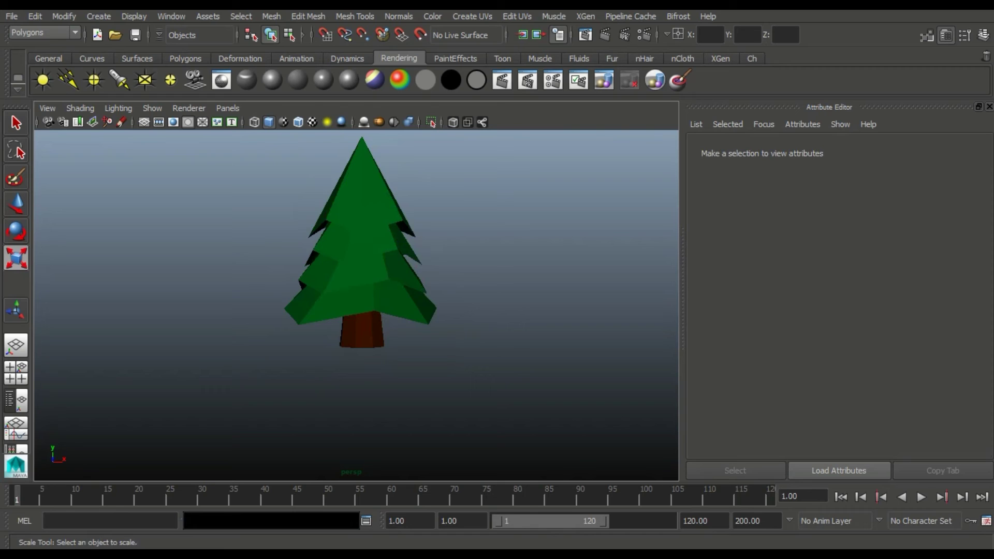
- Frame the tree, switch the viewport to full screen with Ctrl+Space, and pan and orbit around it
key("f")
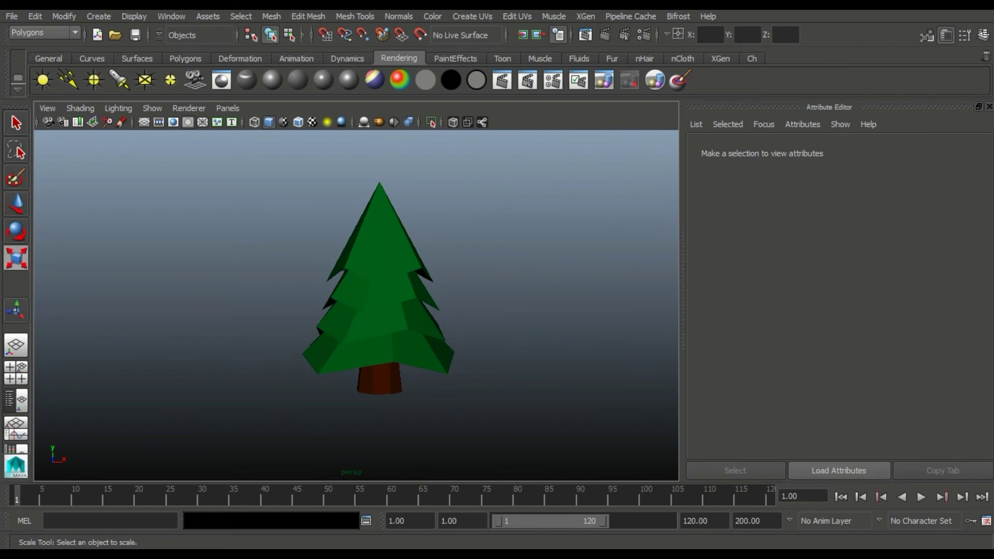
key("ctrl+space")
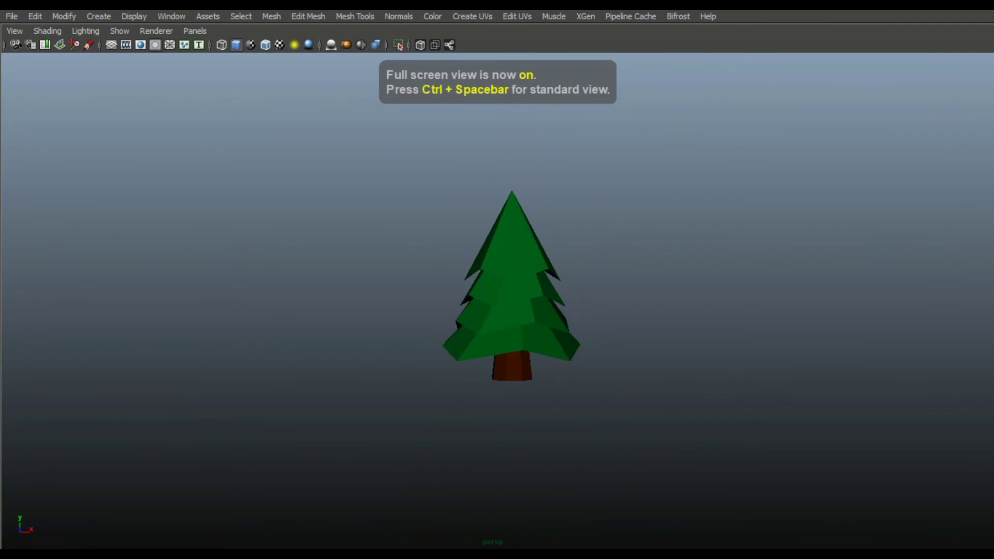
middle_click_drag(512, 285, 464, 285, "alt")
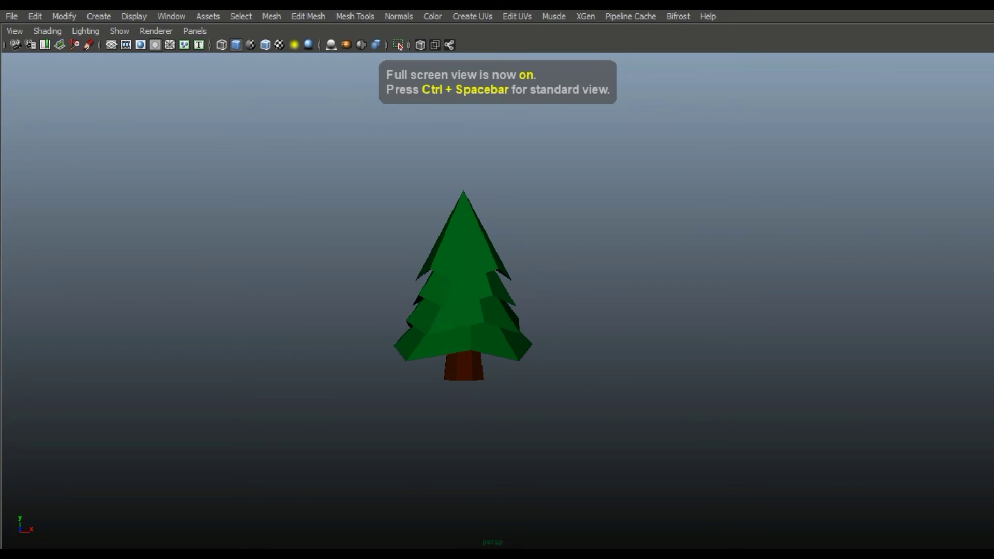
left_click_drag(463, 284, 616, 285, "alt")
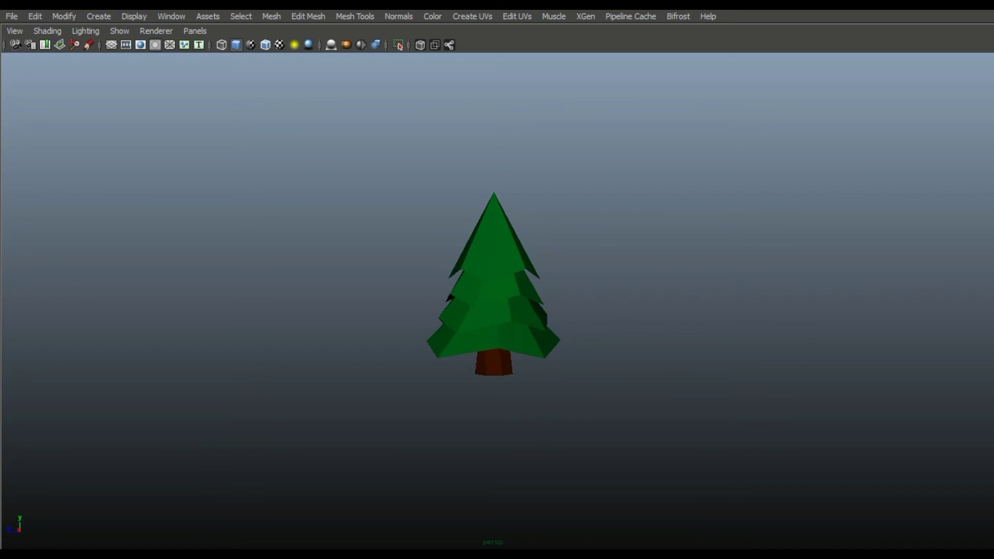